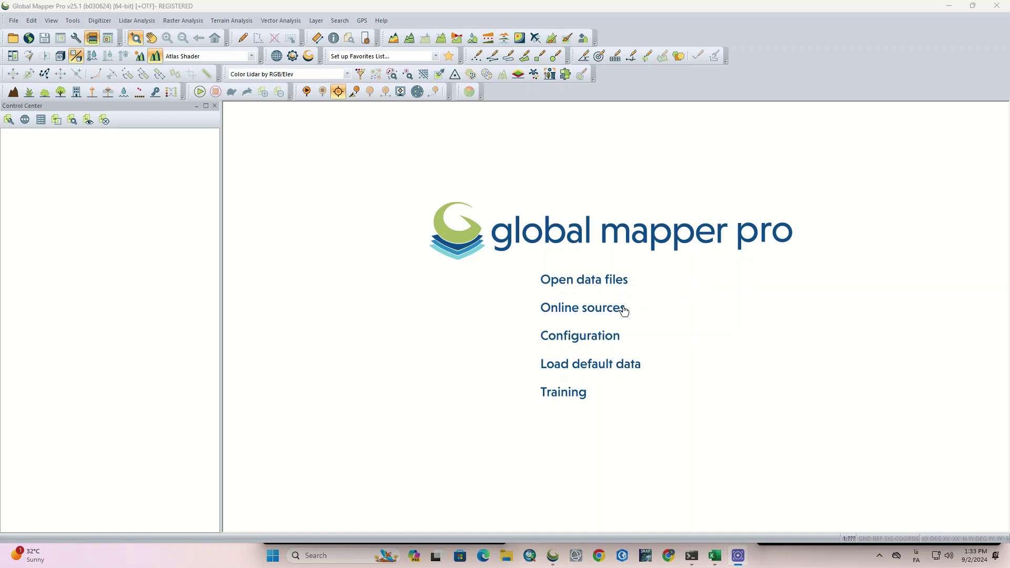
- Bring the Global Mapper Pro start screen to the front
click(562, 318)
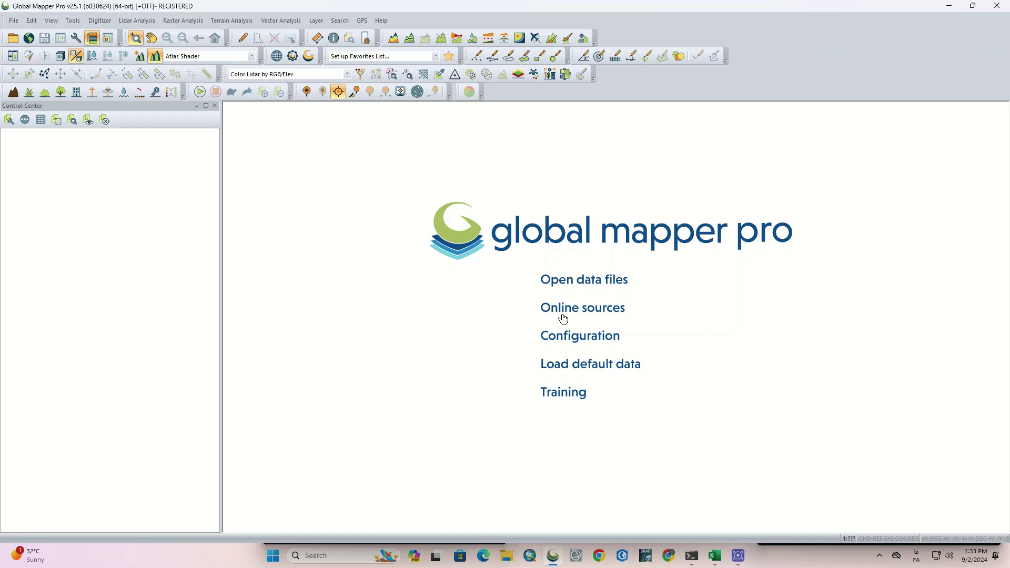
- From Online sources under POPULAR SOURCES, connect to SRTM Worldwide Elevation Data (1-arc-second, SRTM Plus V3)
click(561, 309)
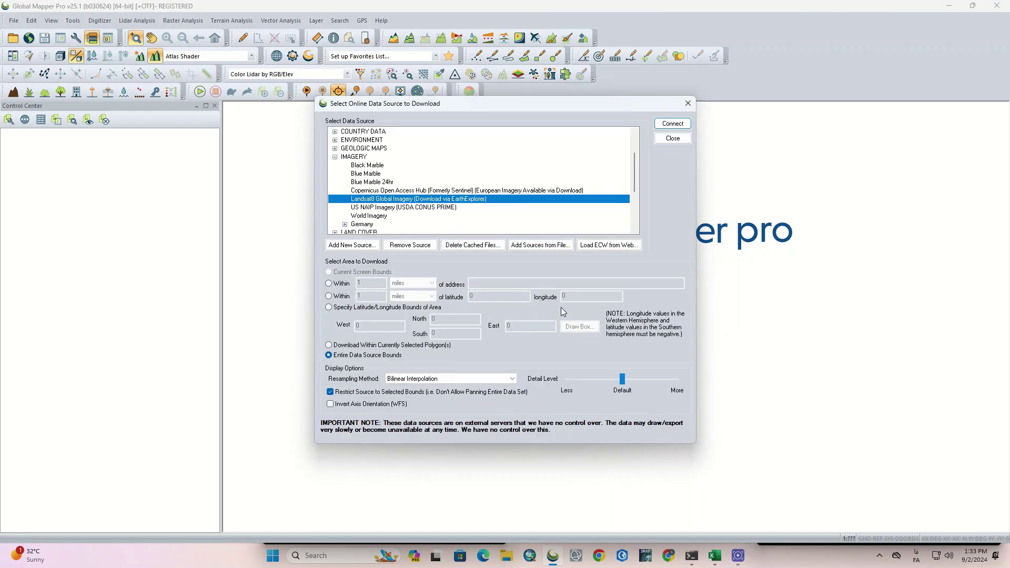
click(334, 157)
scroll(394, 206, up, 2)
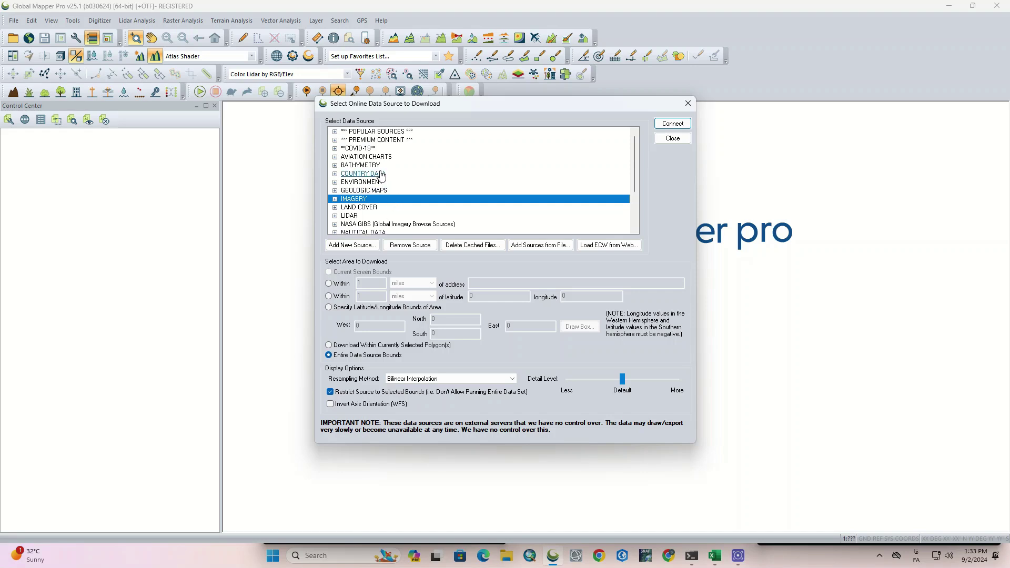
double_click(364, 132)
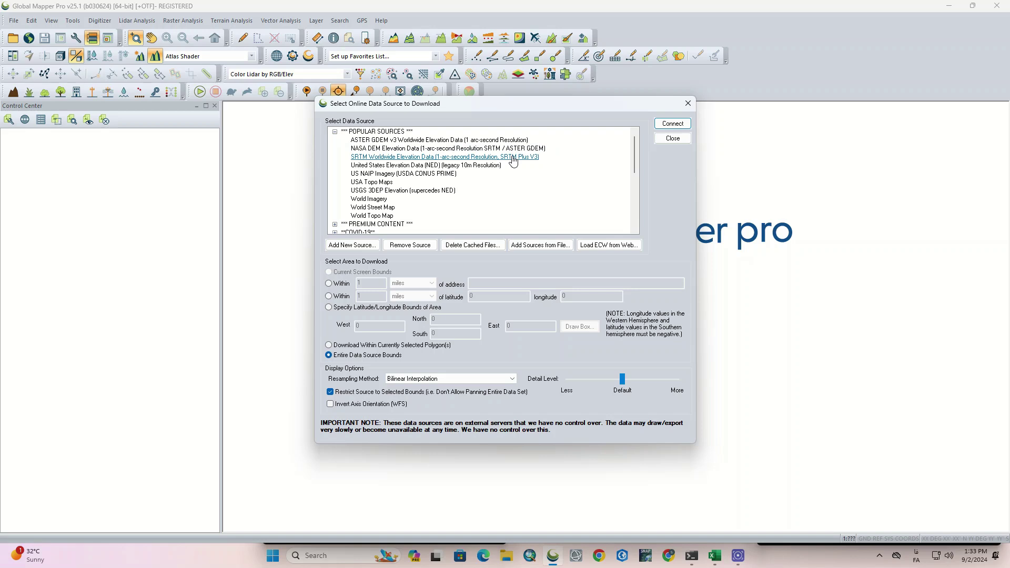
scroll(512, 160, down, 5)
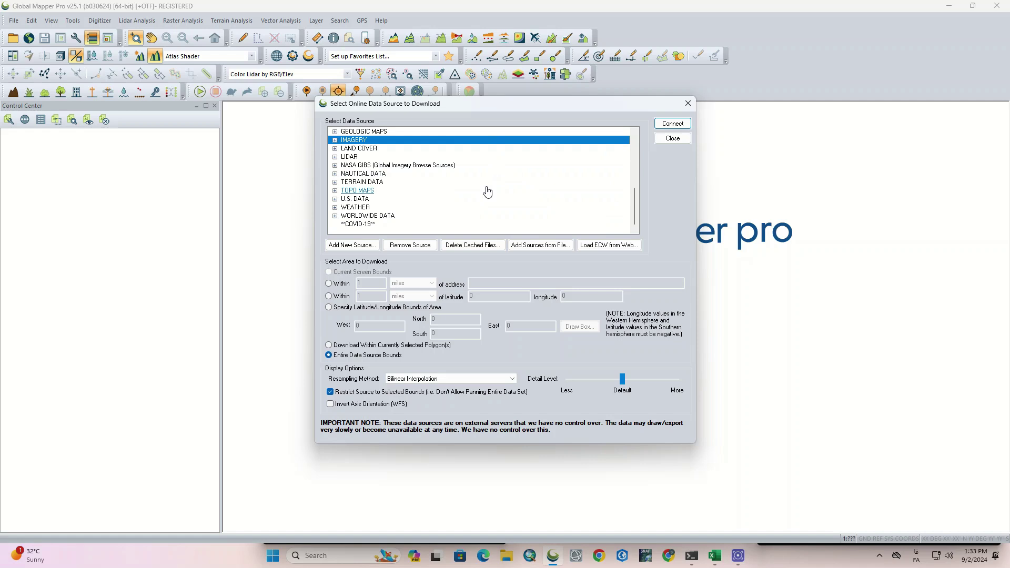
scroll(399, 181, up, 4)
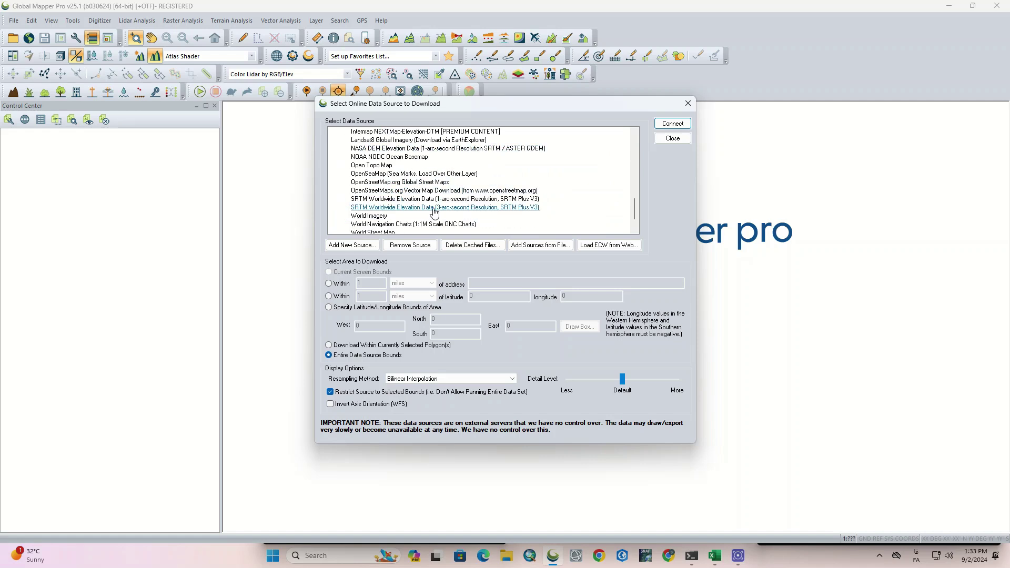
scroll(434, 212, up, 8)
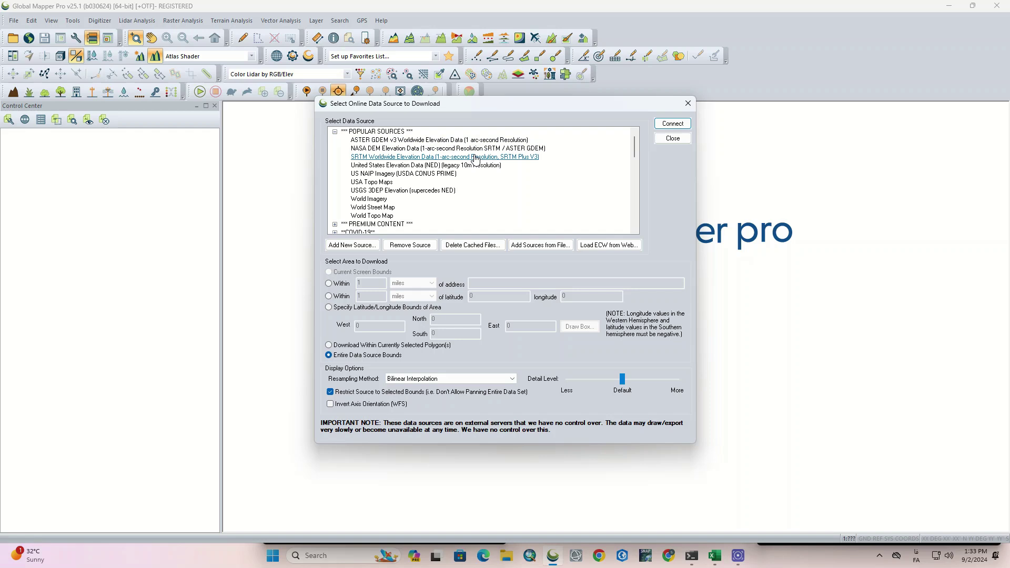
click(450, 158)
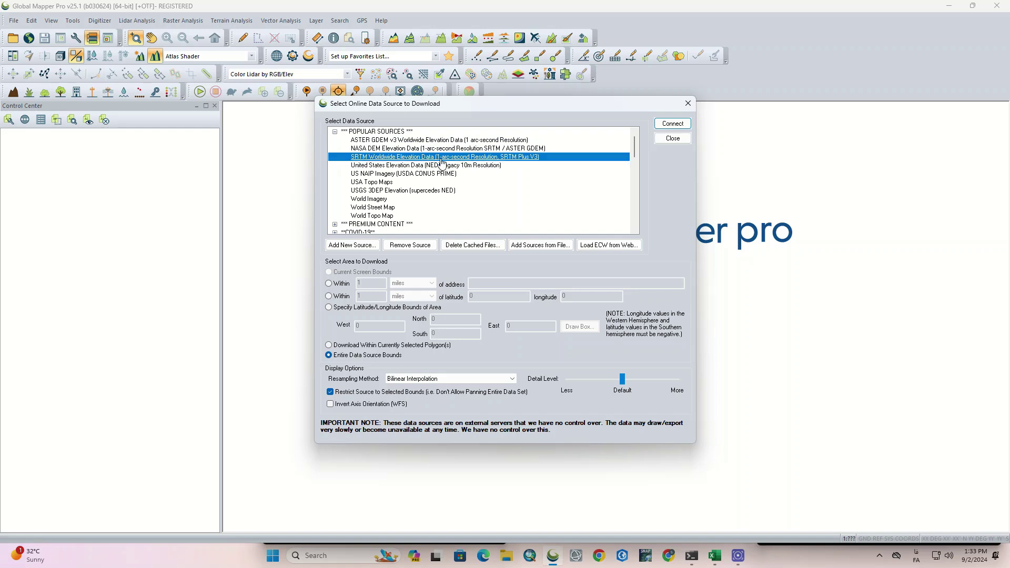
click(669, 124)
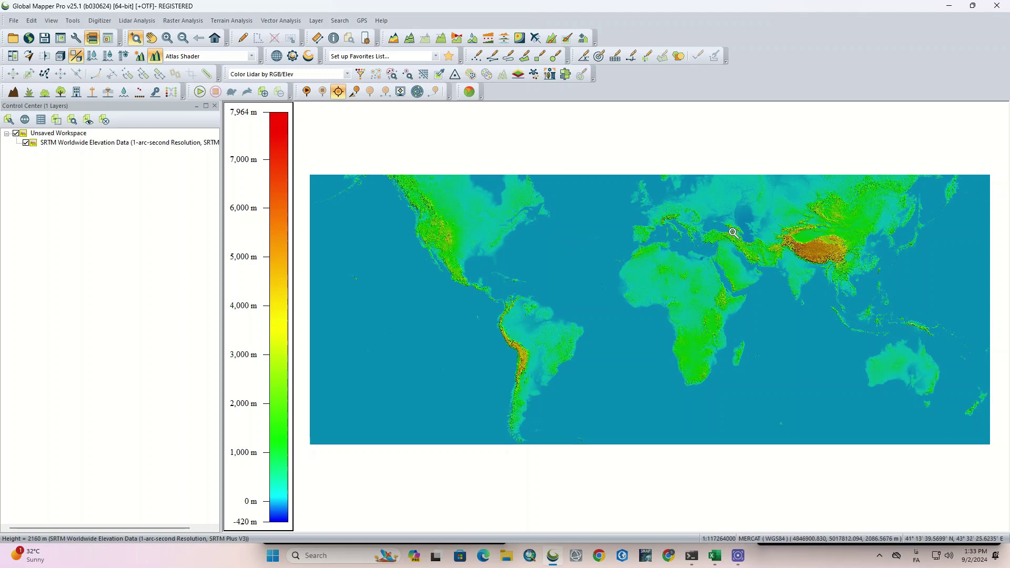
- Zoom in on Iran and the Alborz range, then return to a slightly wider regional view
drag(730, 230, 773, 271)
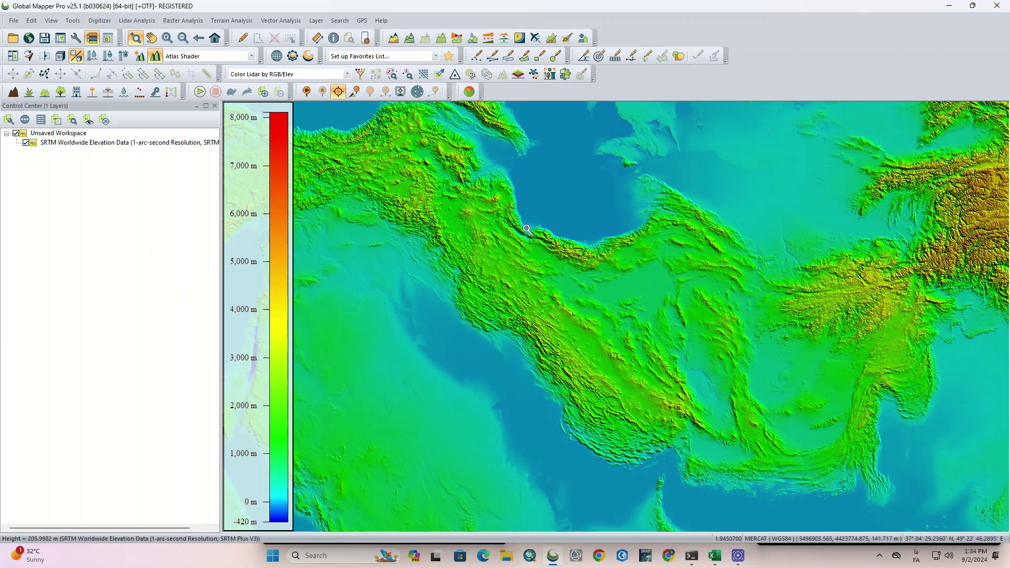
drag(502, 215, 643, 271)
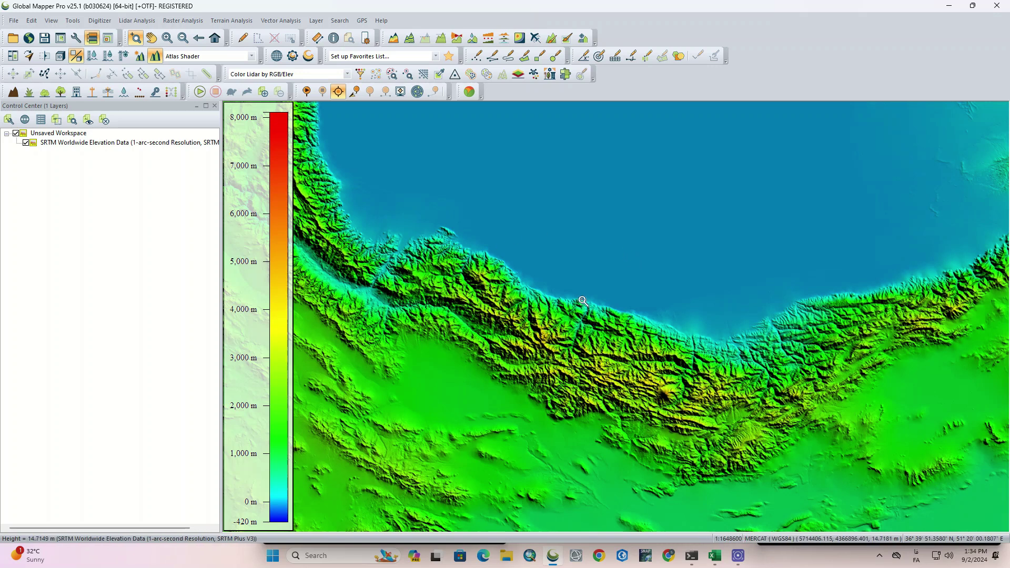
click(198, 38)
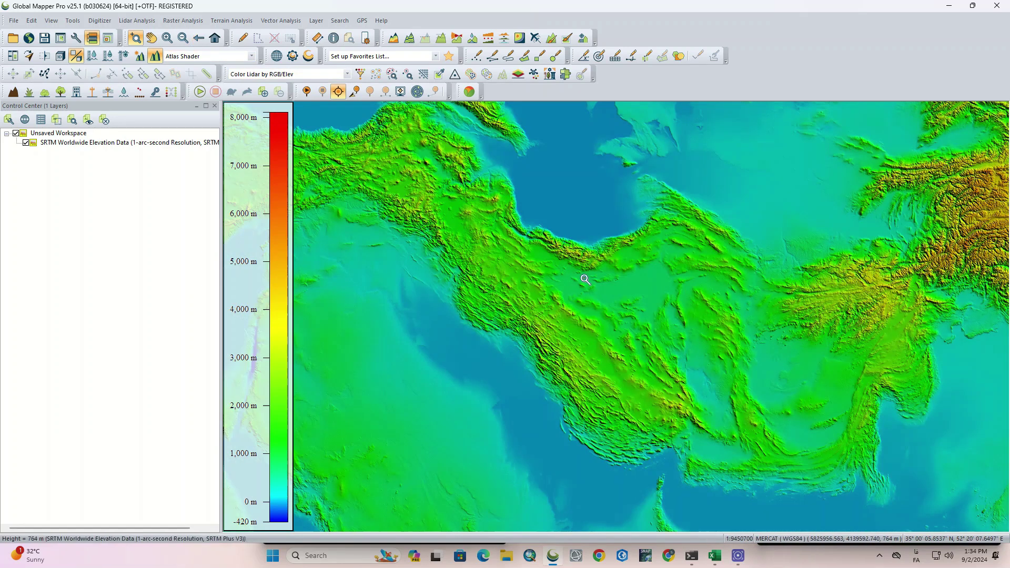
scroll(585, 280, down, 1)
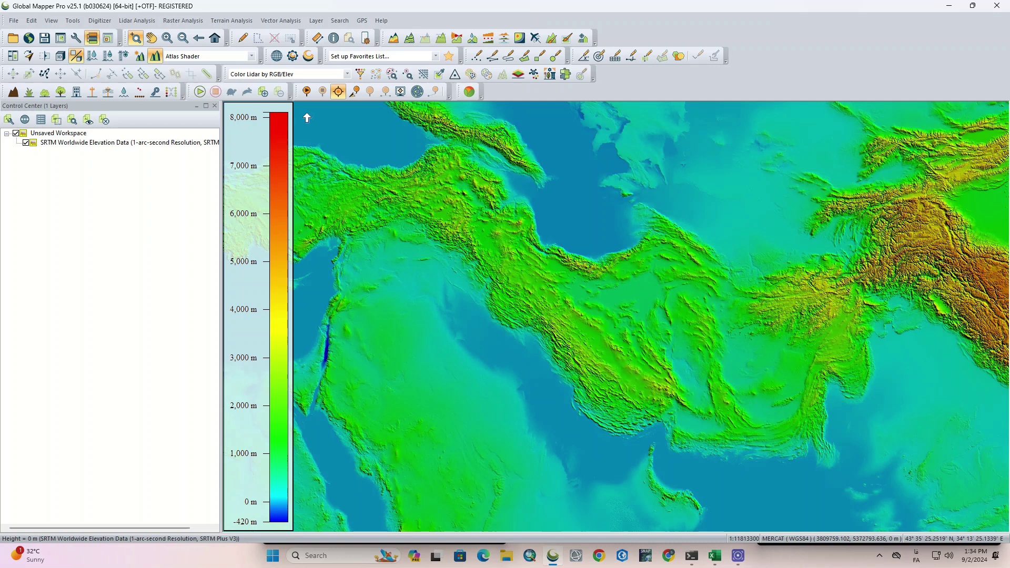
- Open the toolbar's elevation shader list
click(251, 57)
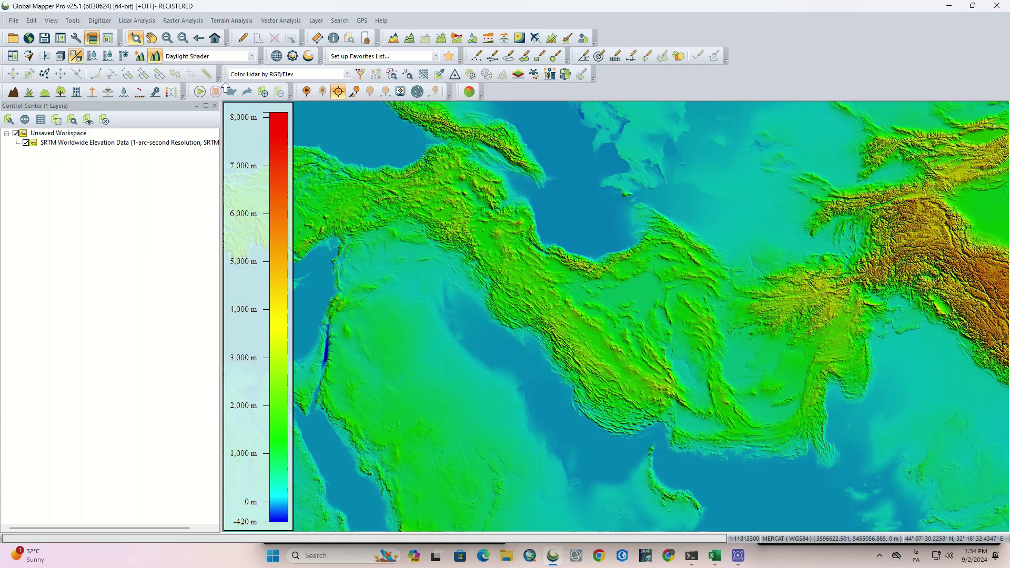
- Try the Daylight, Magma and slope-direction shaders, then slope shading on the central Iranian mountains
click(227, 84)
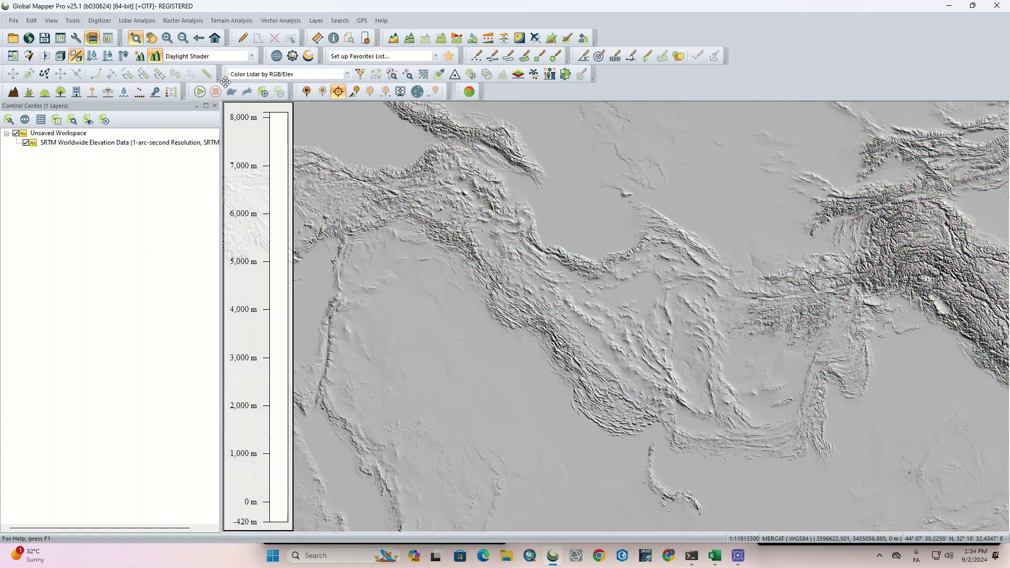
click(251, 56)
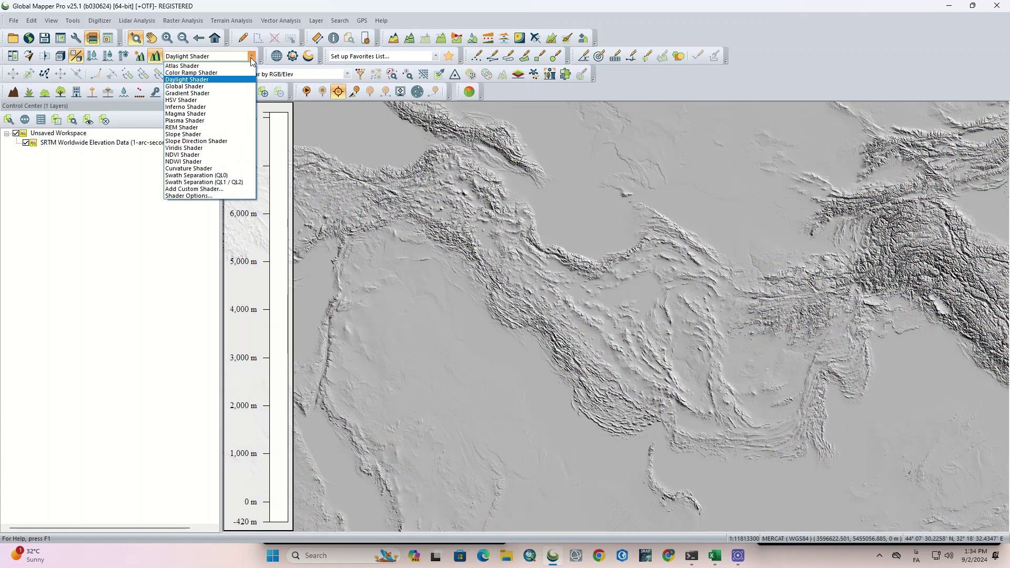
click(219, 114)
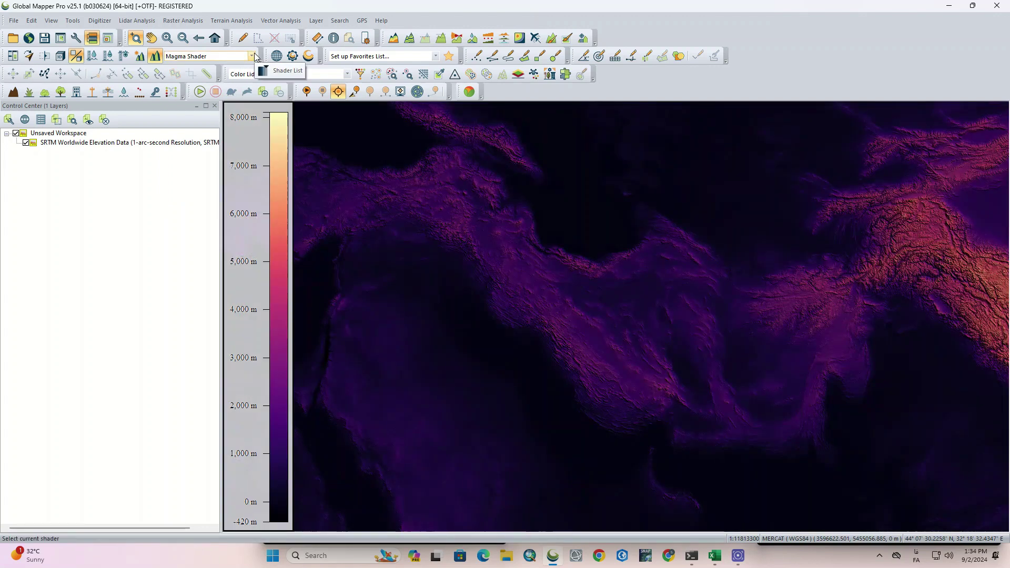
click(252, 56)
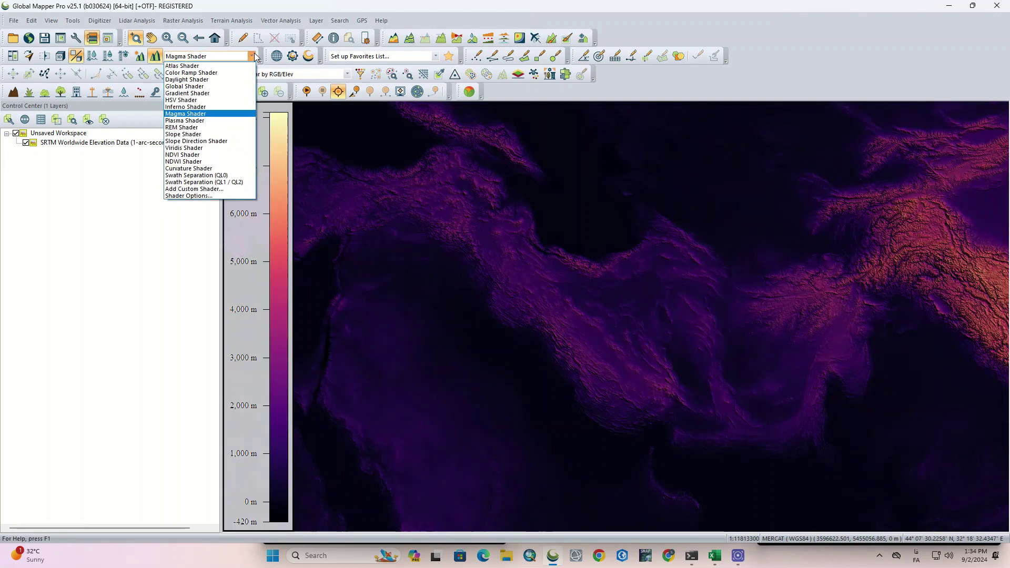
click(227, 141)
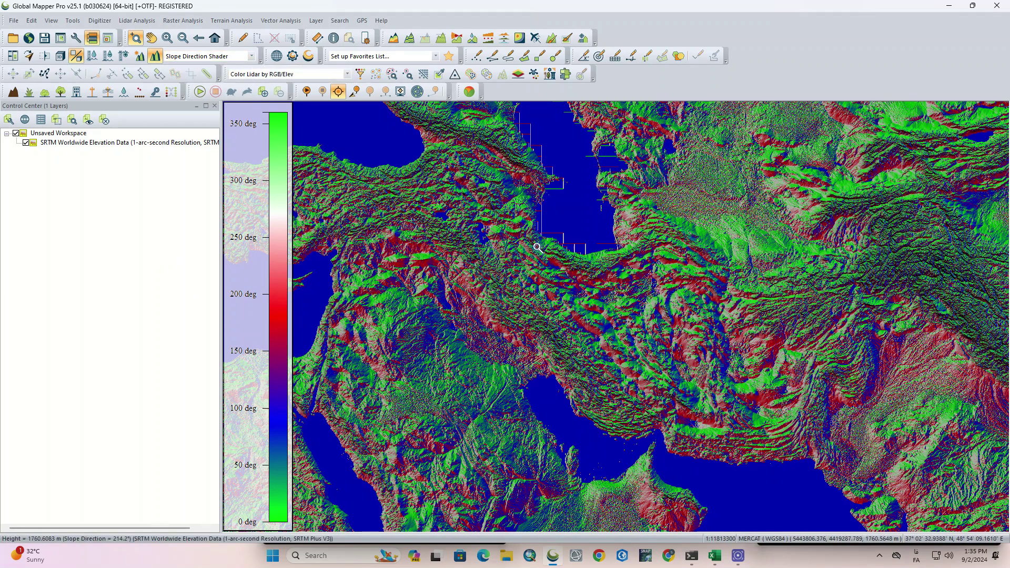
click(629, 294)
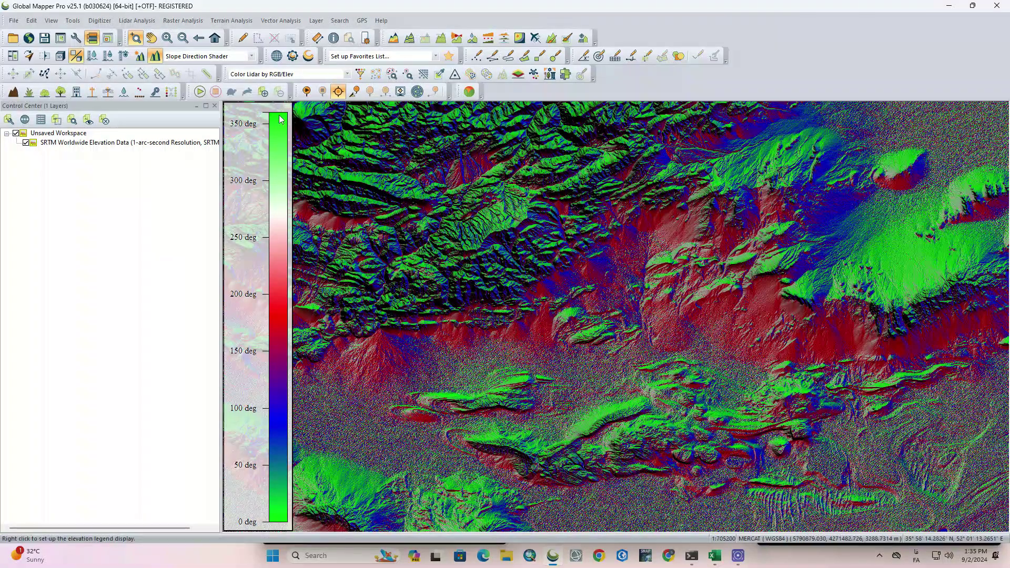
click(252, 57)
click(214, 135)
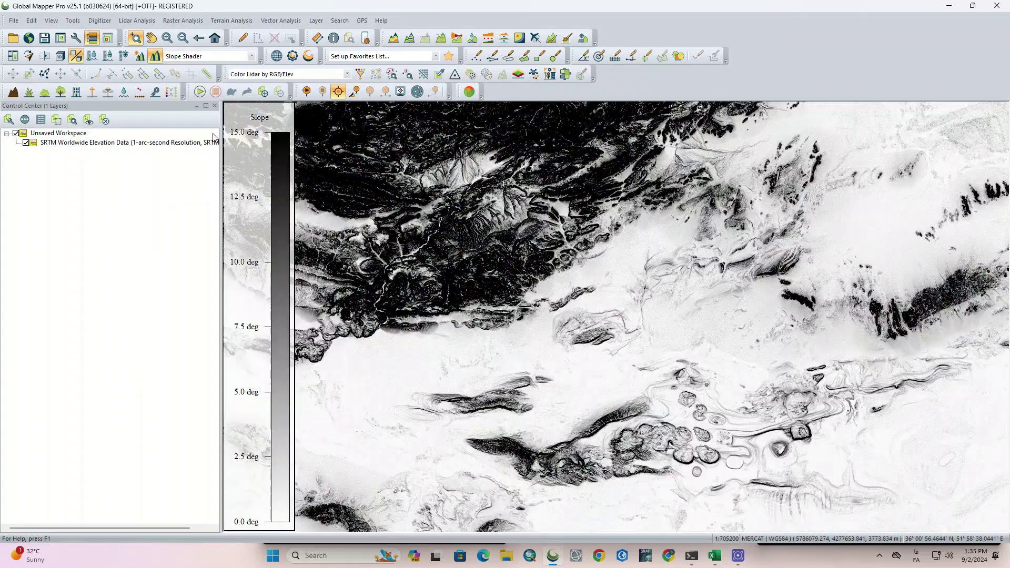
- Zoom to full extent, try the NDVI, Color Ramp and Global shaders, and finish on Atlas Shader
click(199, 39)
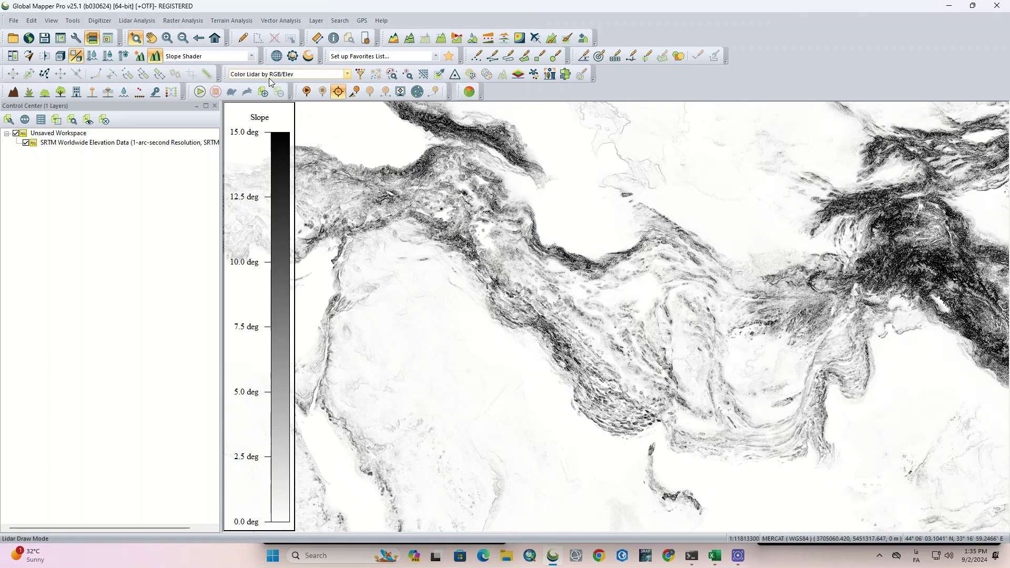
click(251, 56)
click(219, 155)
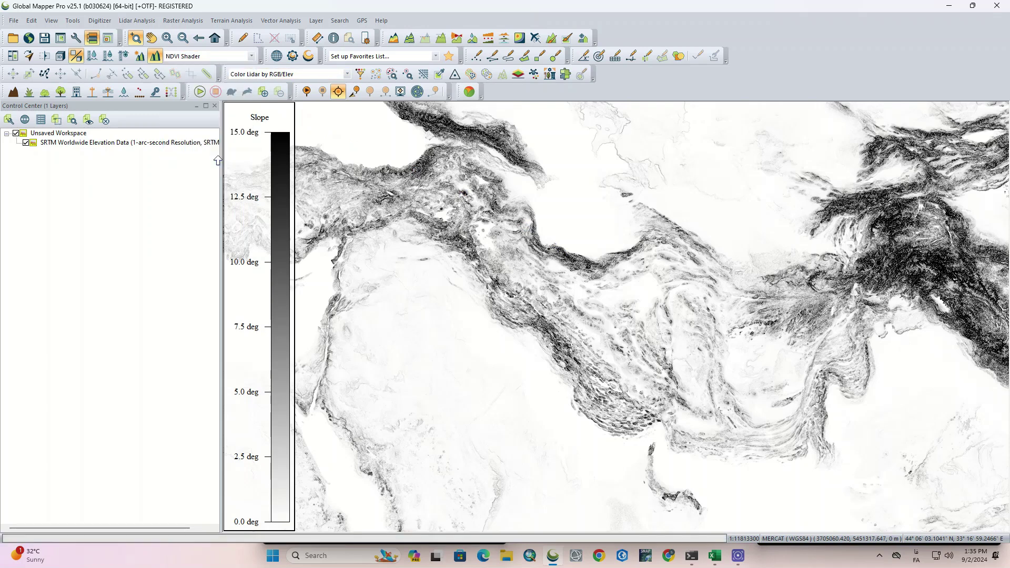
click(252, 56)
click(194, 68)
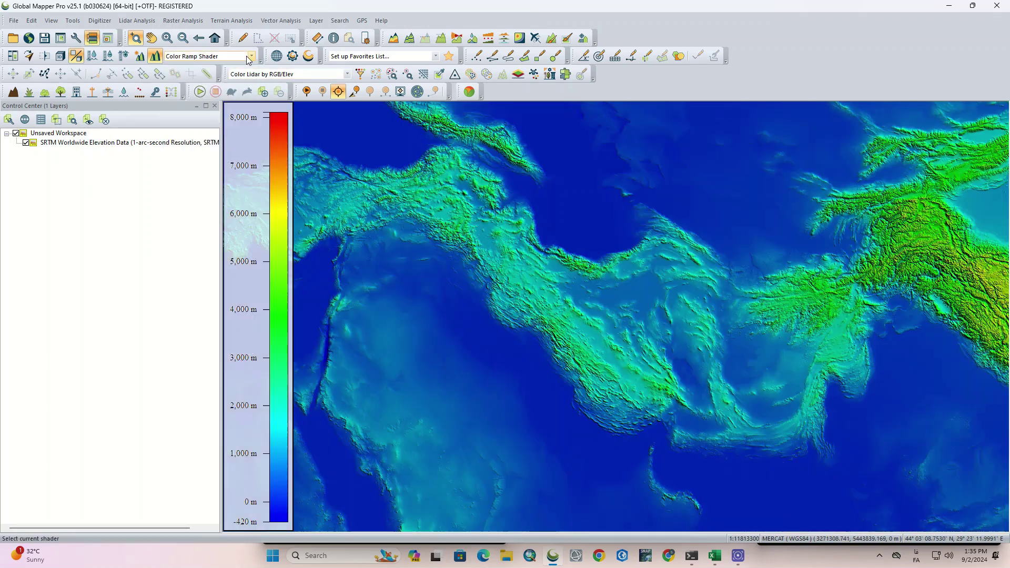
click(248, 57)
click(200, 81)
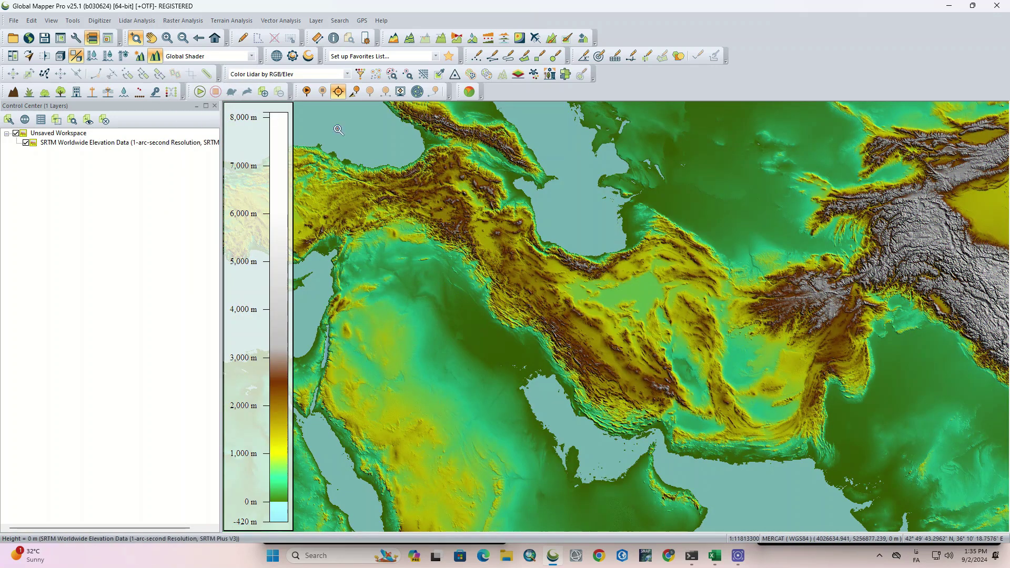
click(252, 57)
click(200, 66)
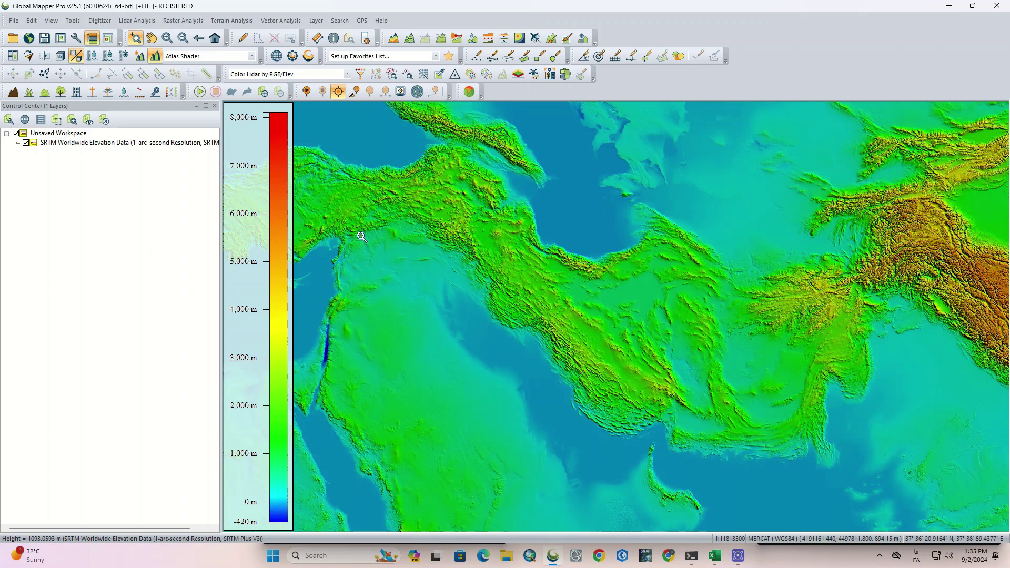
- Toggle hill shading off and on three times, ending with the relief shaded
click(155, 57)
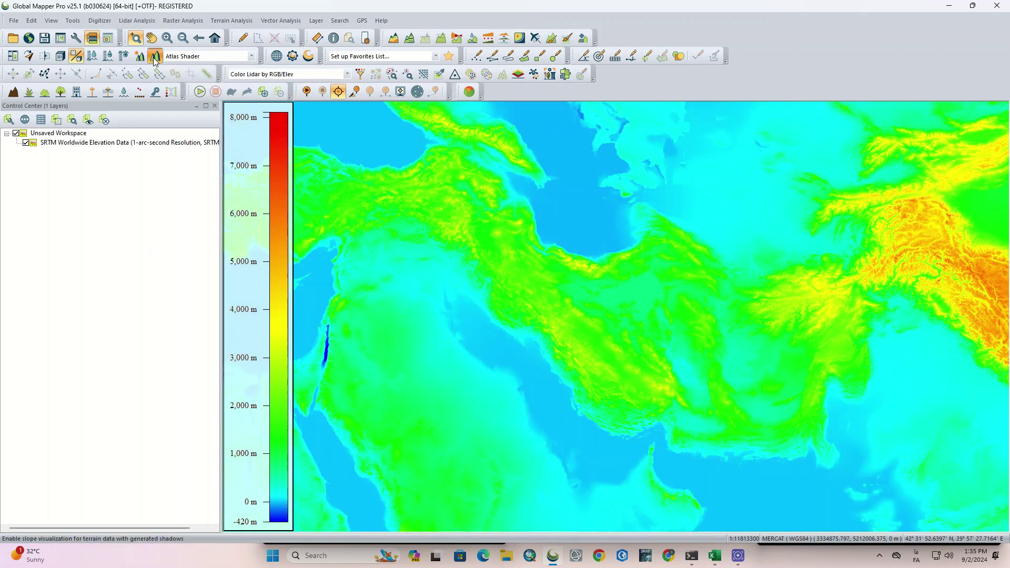
click(155, 57)
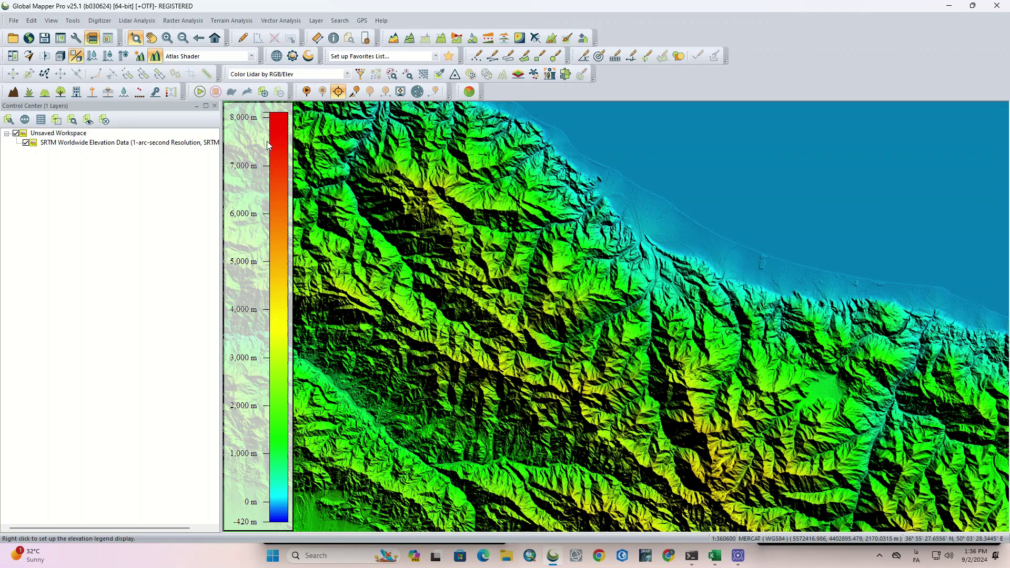
click(157, 57)
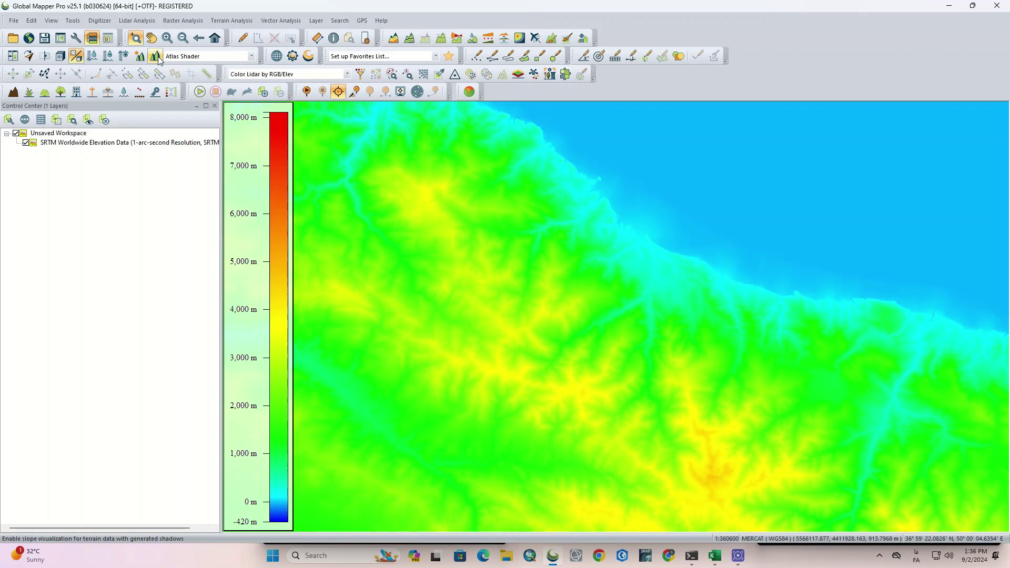
click(157, 58)
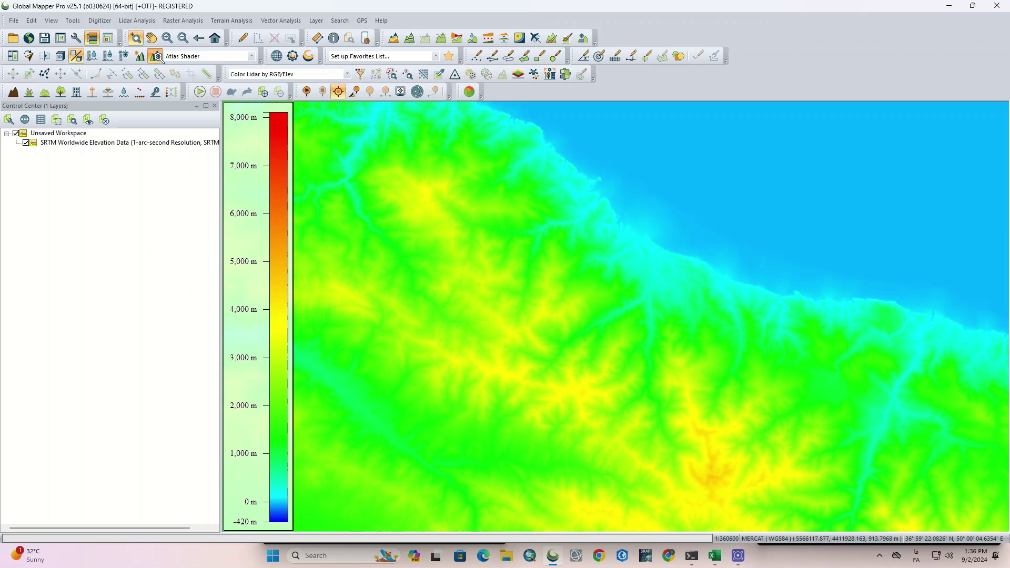
click(158, 58)
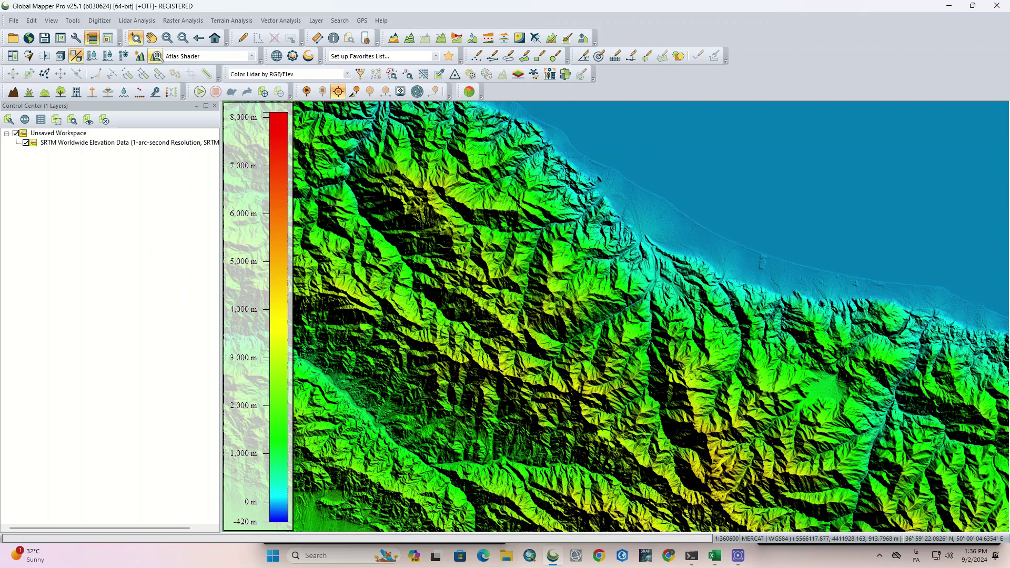
click(157, 58)
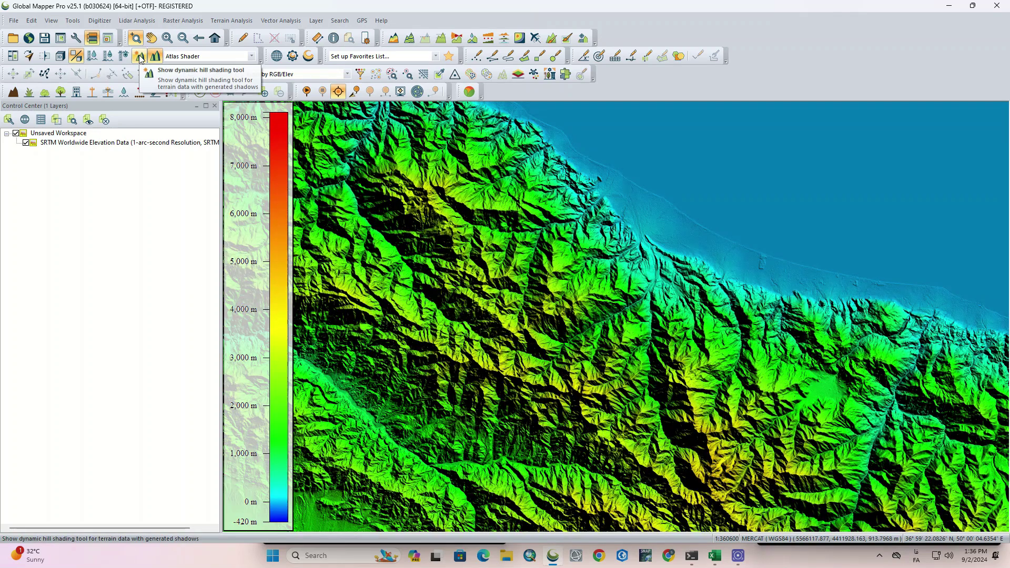
- Set the Dynamic Hill Shading light to altitude 39, azimuth 20 and close the dialog
click(139, 58)
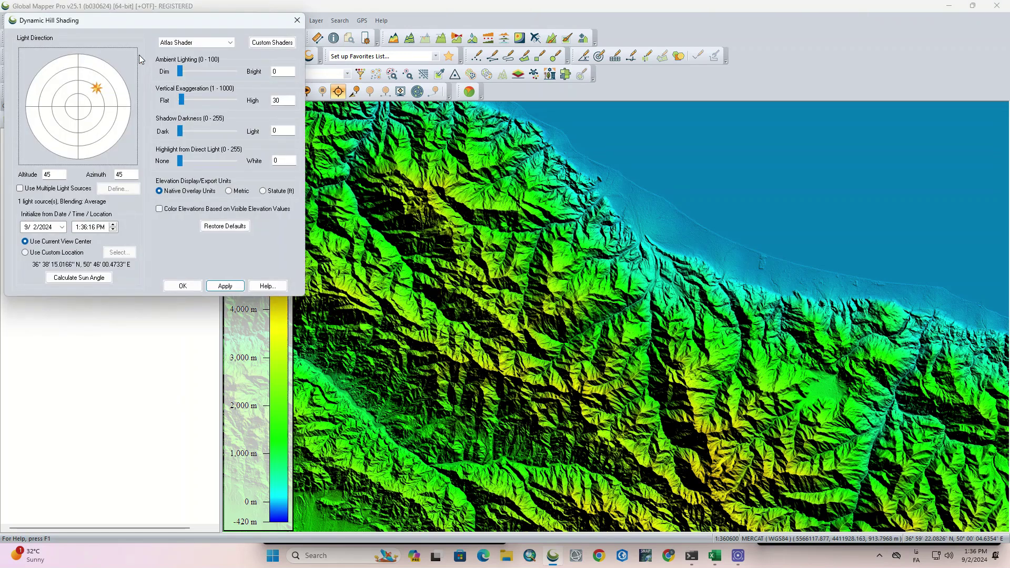
mouse_move(102, 94)
mouse_down()
mouse_move(106, 127)
mouse_move(63, 158)
mouse_move(63, 92)
mouse_move(90, 82)
mouse_up()
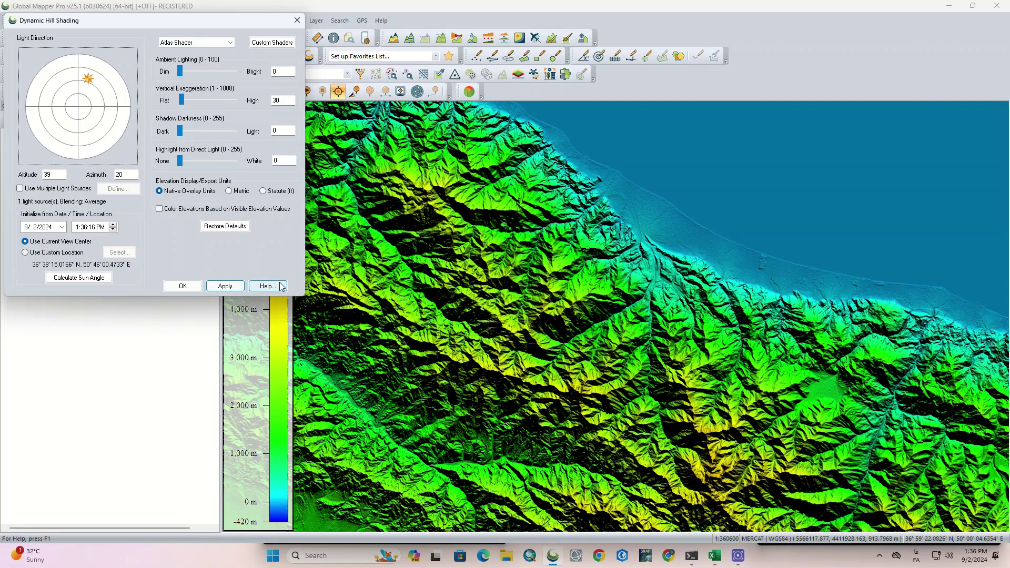
click(297, 20)
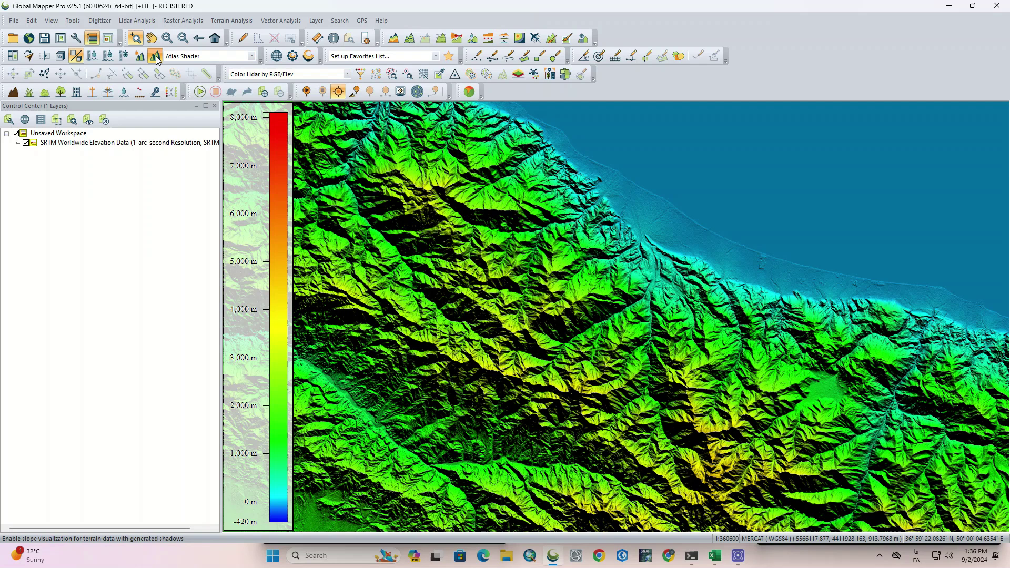
- Turn off hill shading, zoom out, and step back three views to the full regional extent
click(154, 56)
scroll(525, 223, down, 1)
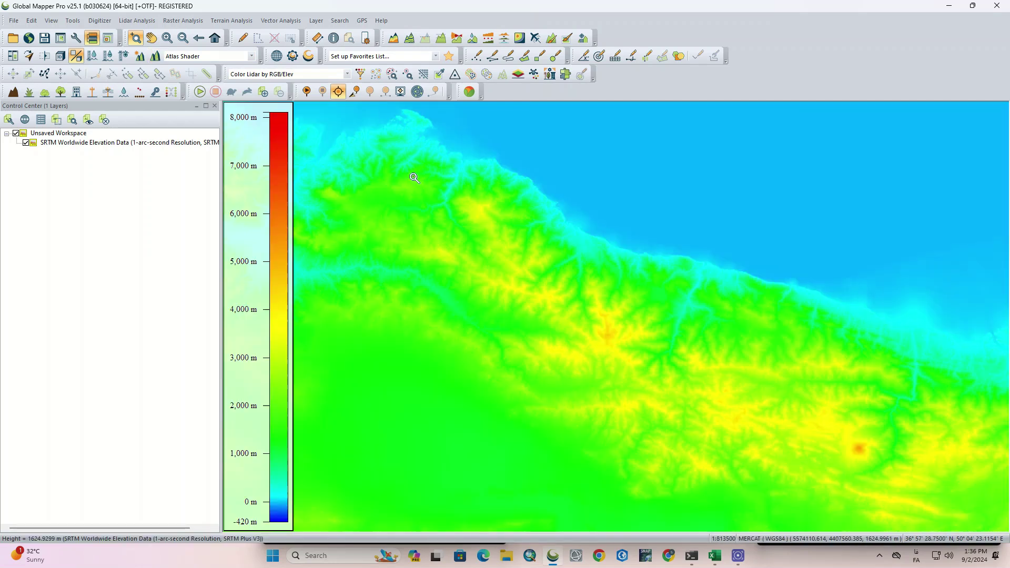
click(197, 39)
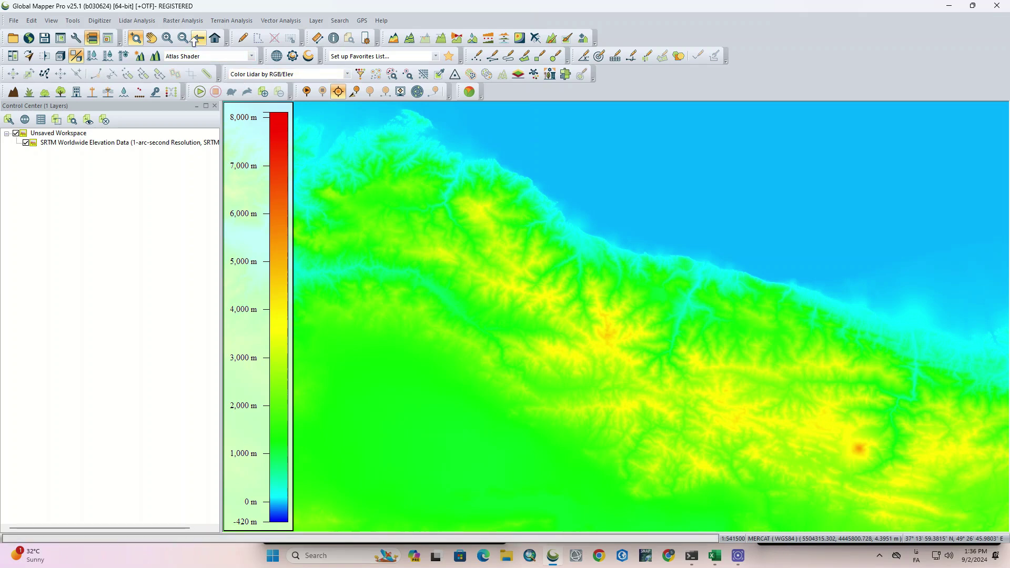
click(198, 39)
click(197, 39)
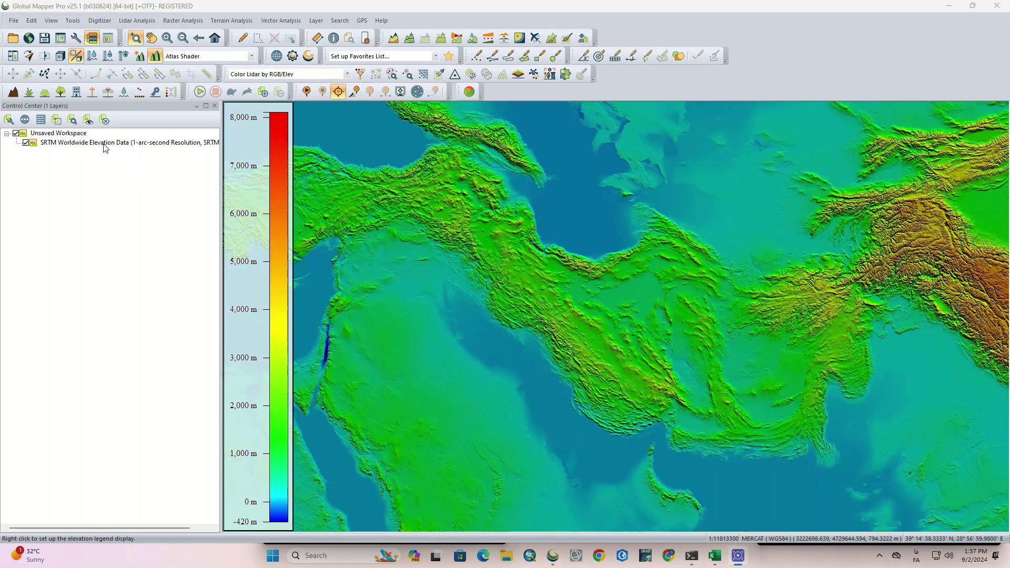
- Export the SRTM layer to a new GeoTIFF file, reaching the GeoTIFF Export Options
right_click(106, 147)
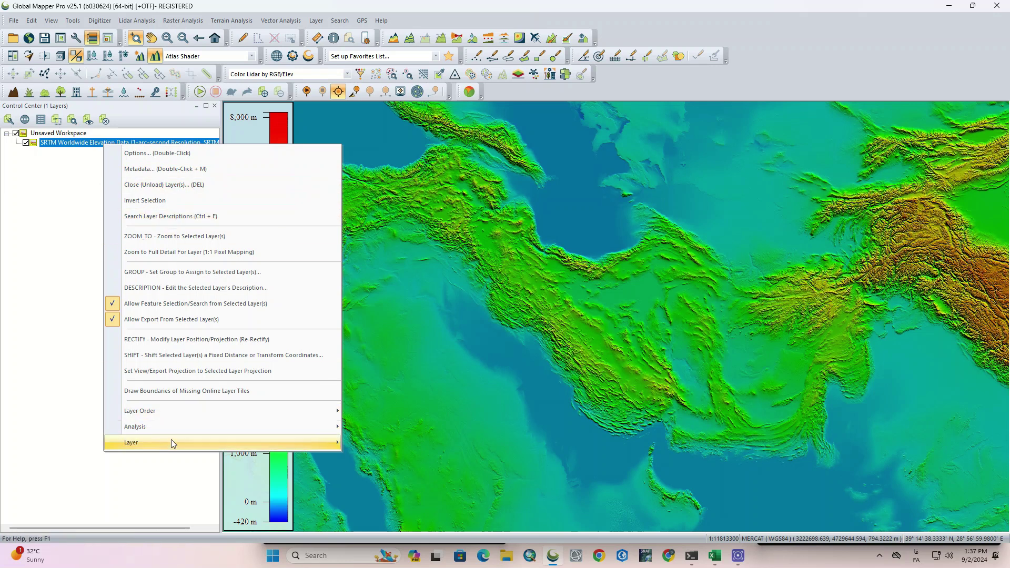
mouse_move(172, 440)
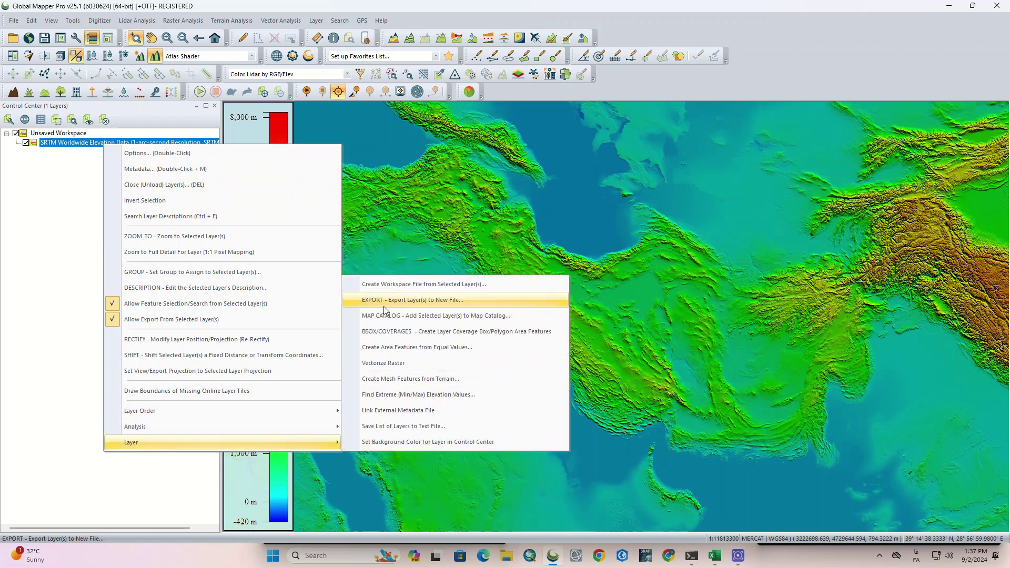
click(487, 301)
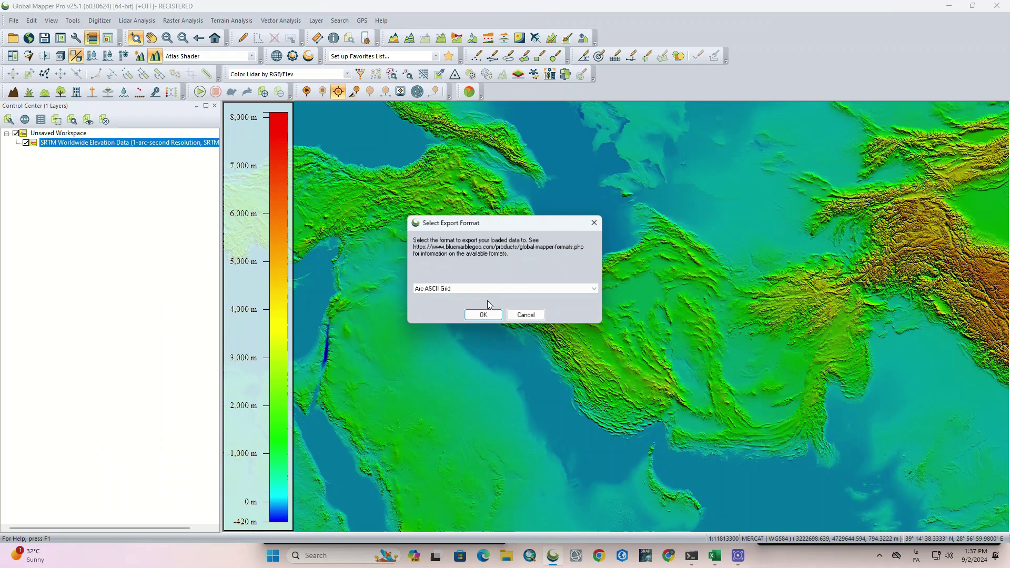
click(597, 290)
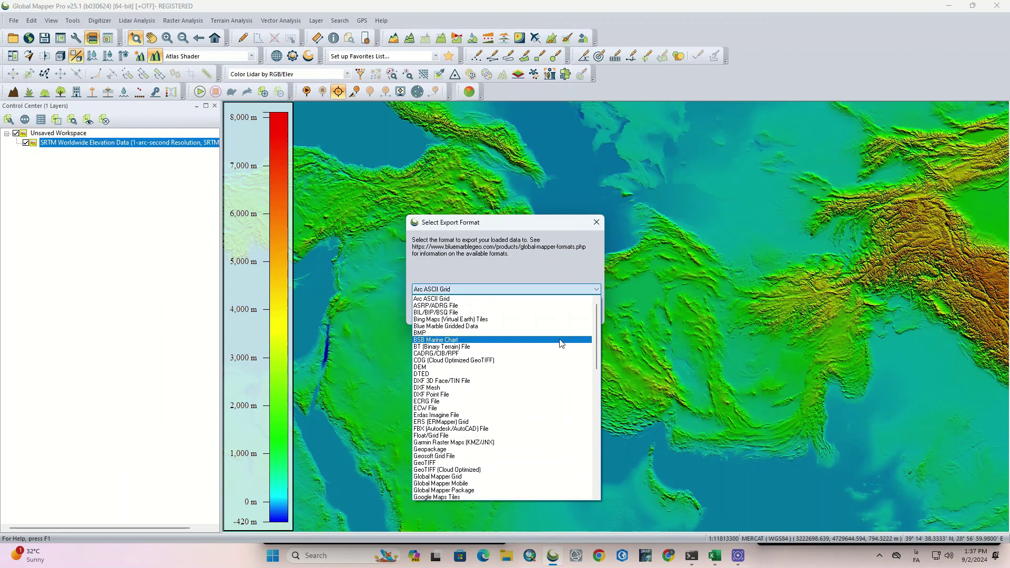
scroll(598, 347, down, 1)
drag(597, 347, 565, 392)
click(456, 313)
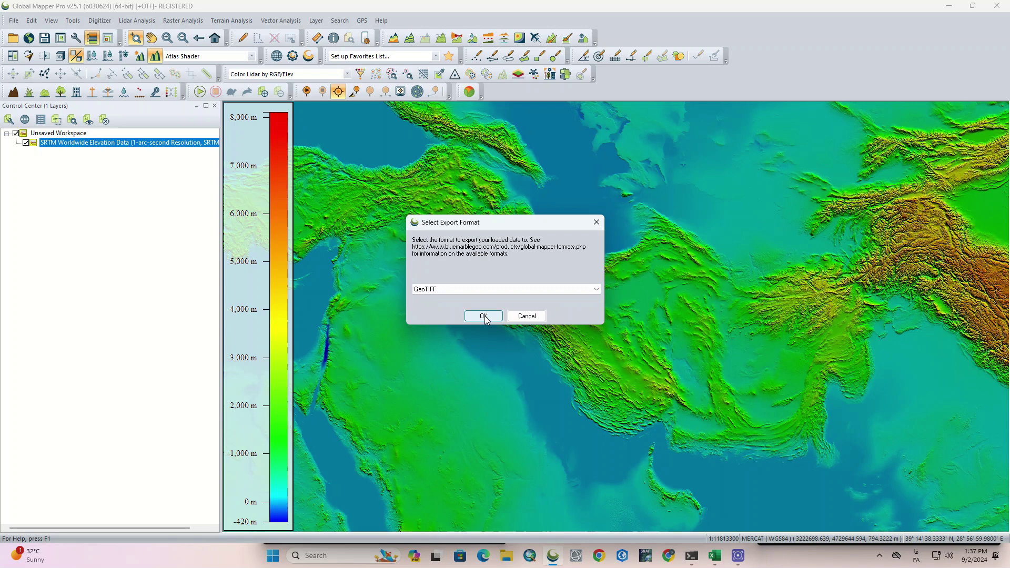
click(484, 318)
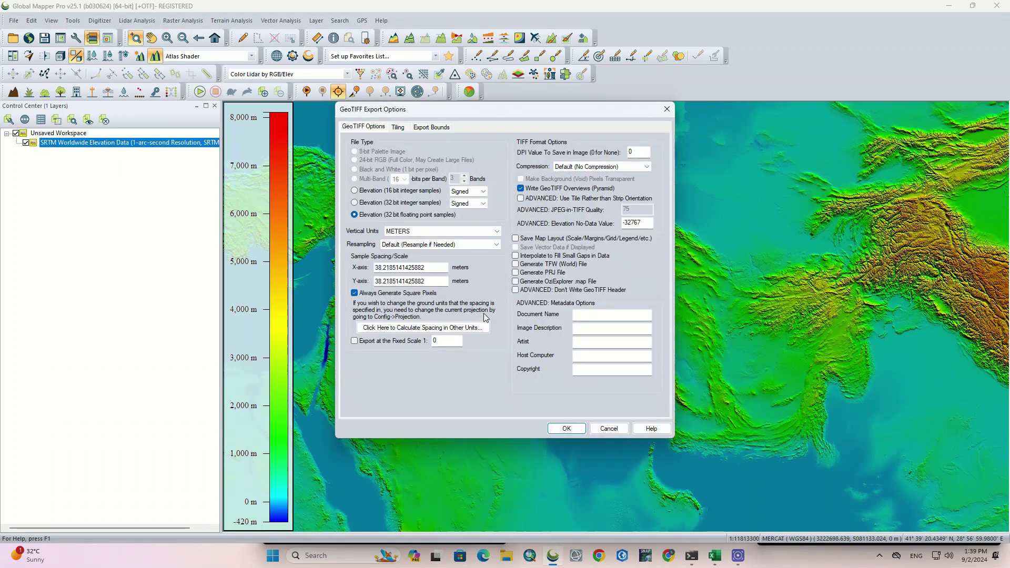
- Limit the export bounds to a box drawn around the mountain peak south of the Caspian
click(428, 129)
click(460, 144)
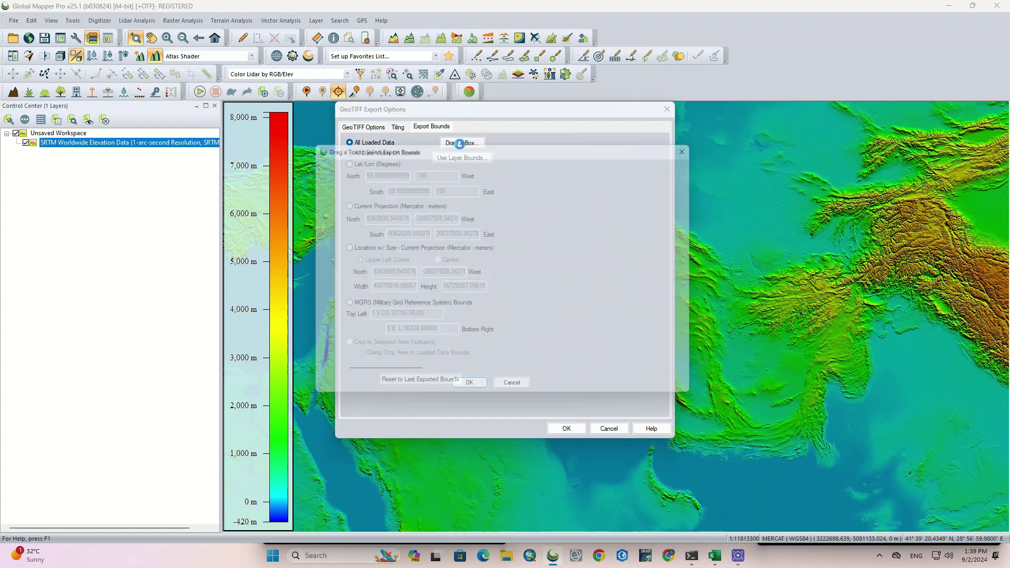
scroll(481, 236, up, 1)
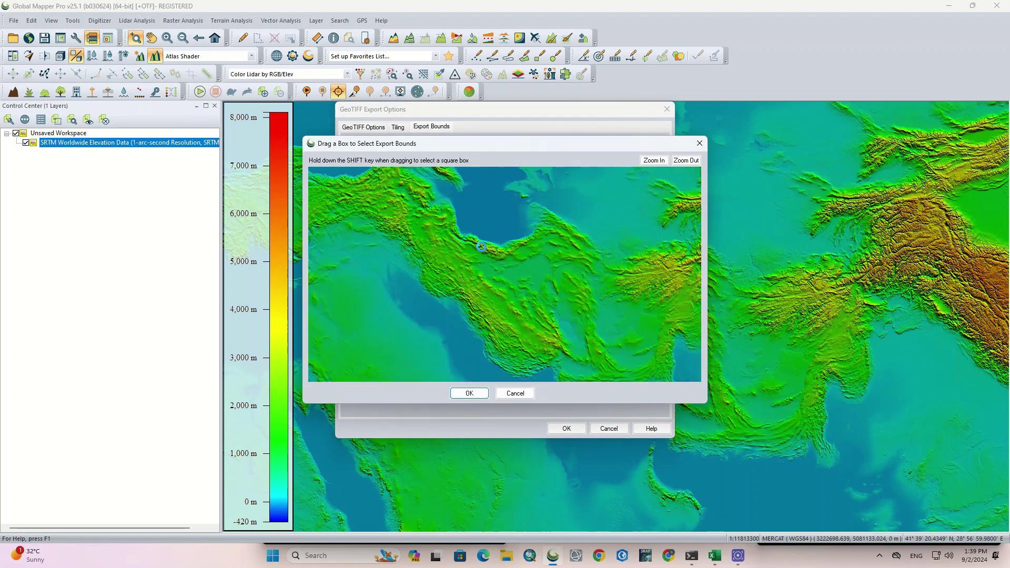
scroll(481, 247, up, 1)
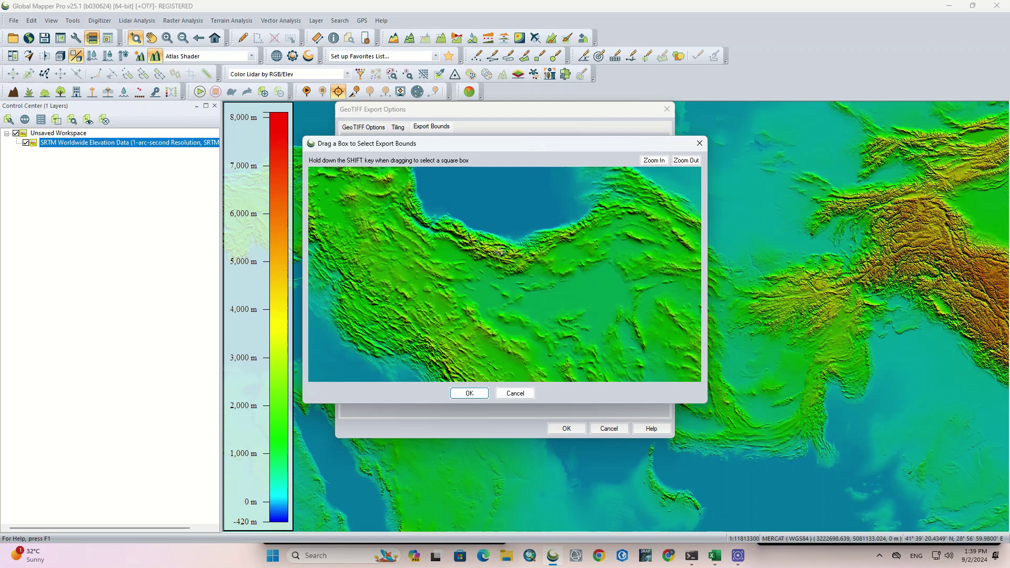
scroll(501, 253, up, 1)
scroll(511, 236, up, 1)
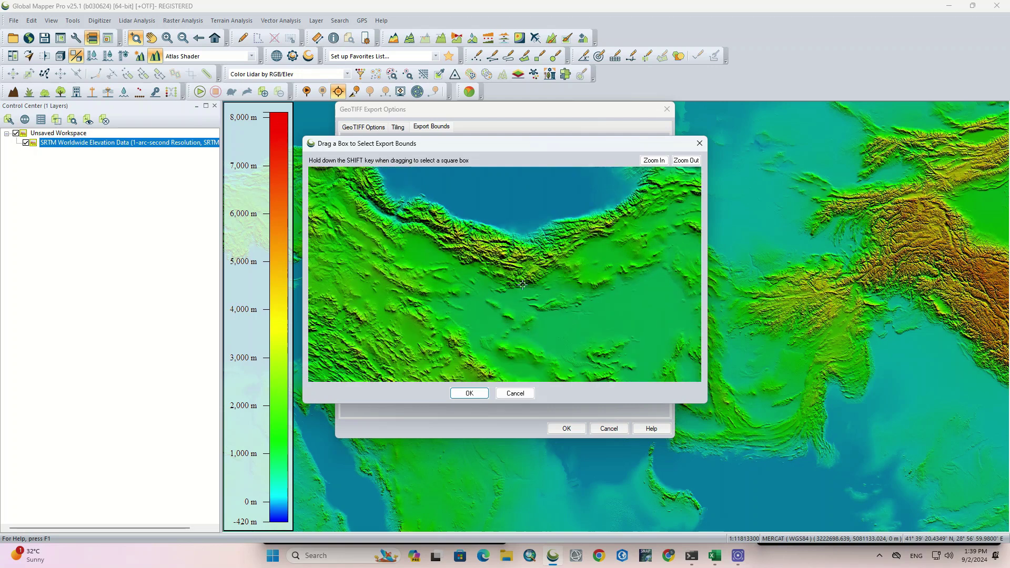
scroll(521, 278, up, 1)
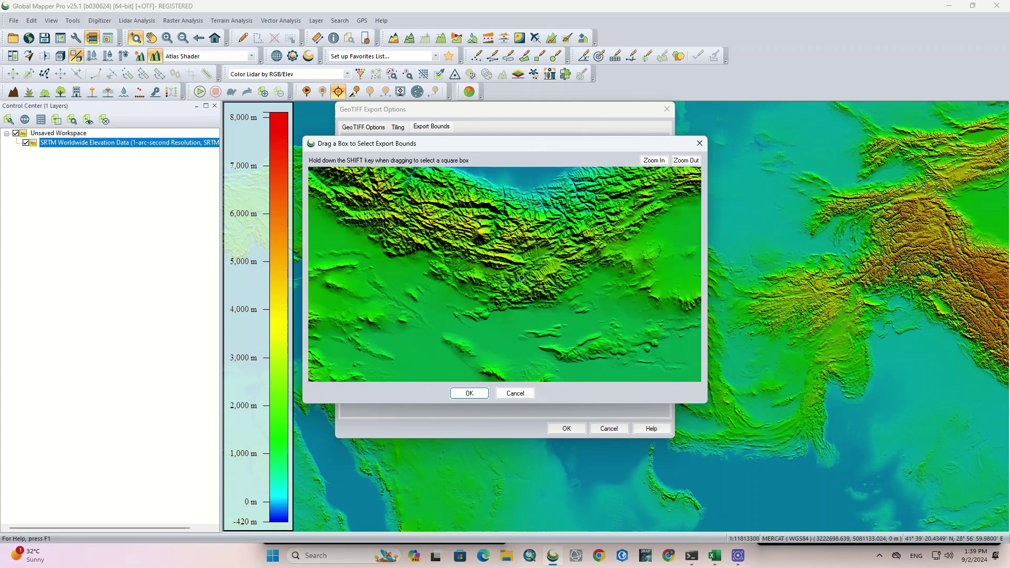
scroll(476, 226, up, 1)
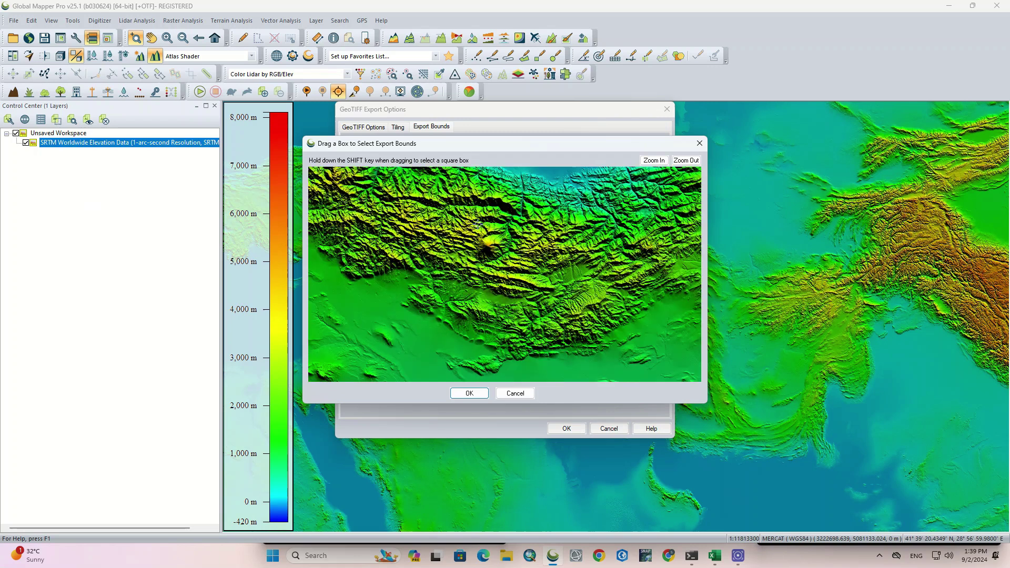
scroll(477, 221, up, 1)
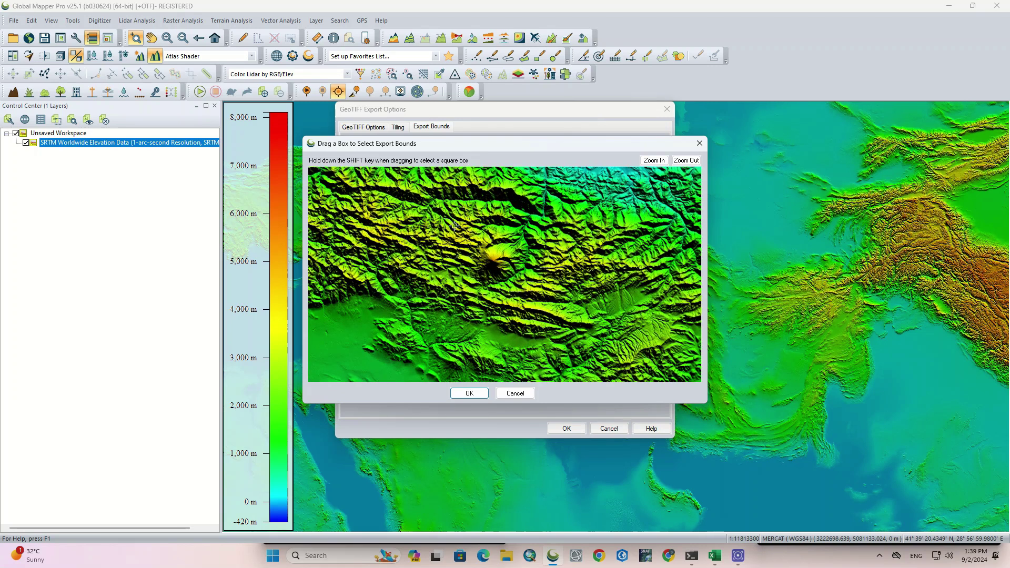
drag(453, 225, 535, 288)
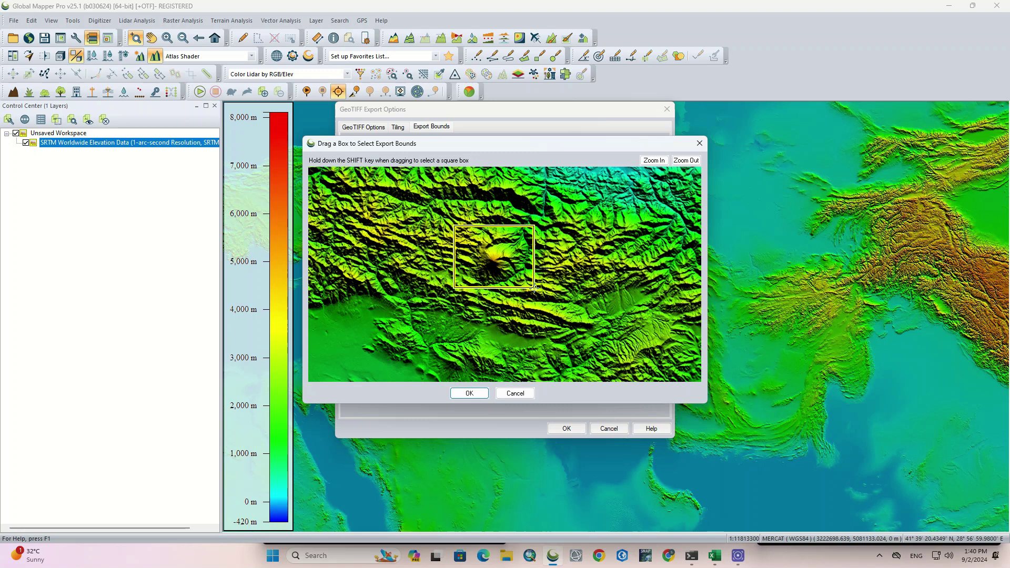
click(469, 393)
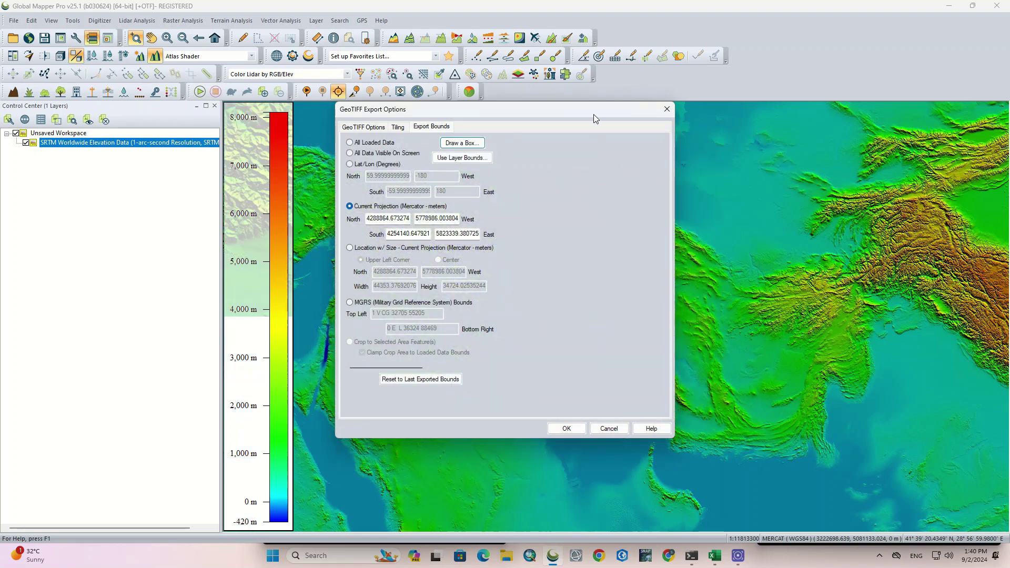
- Accept the GeoTIFF export options and save the cropped elevation as Iran01.tif
drag(593, 114, 383, 108)
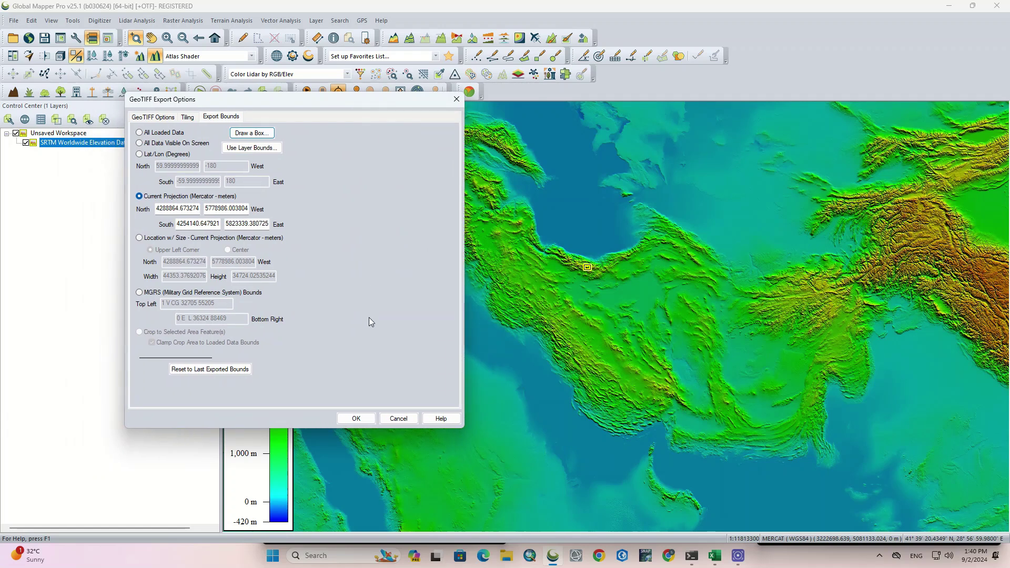
click(356, 418)
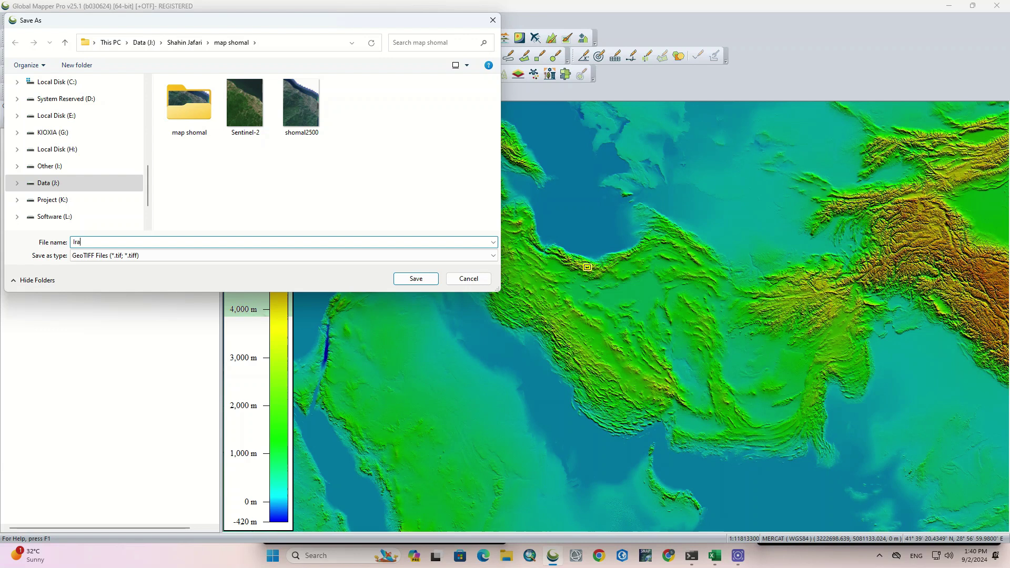
text(Iran01)
key(Return)
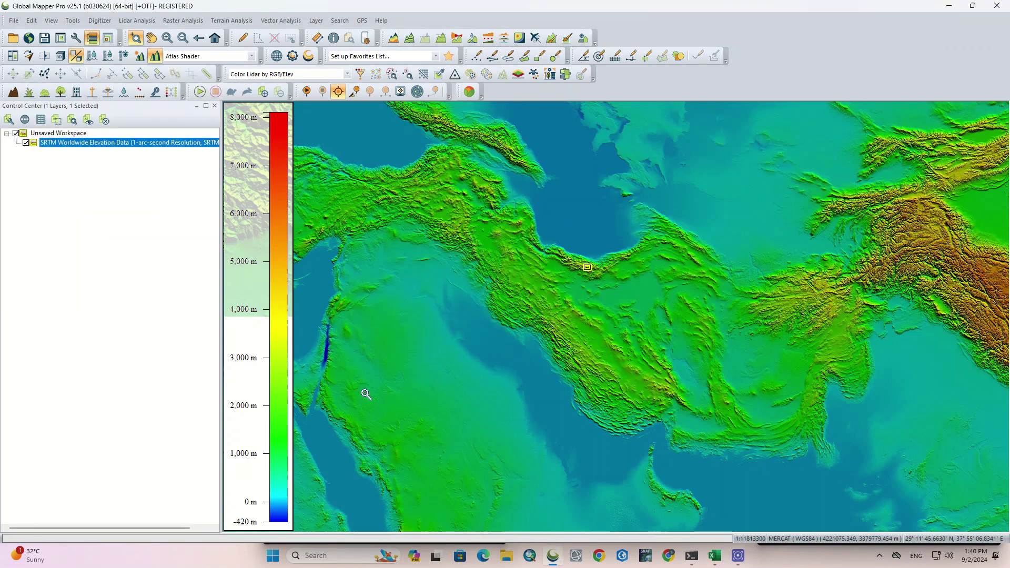
- Open Iran01.tif from the map shomal folder as a new layer
key(ctrl+o)
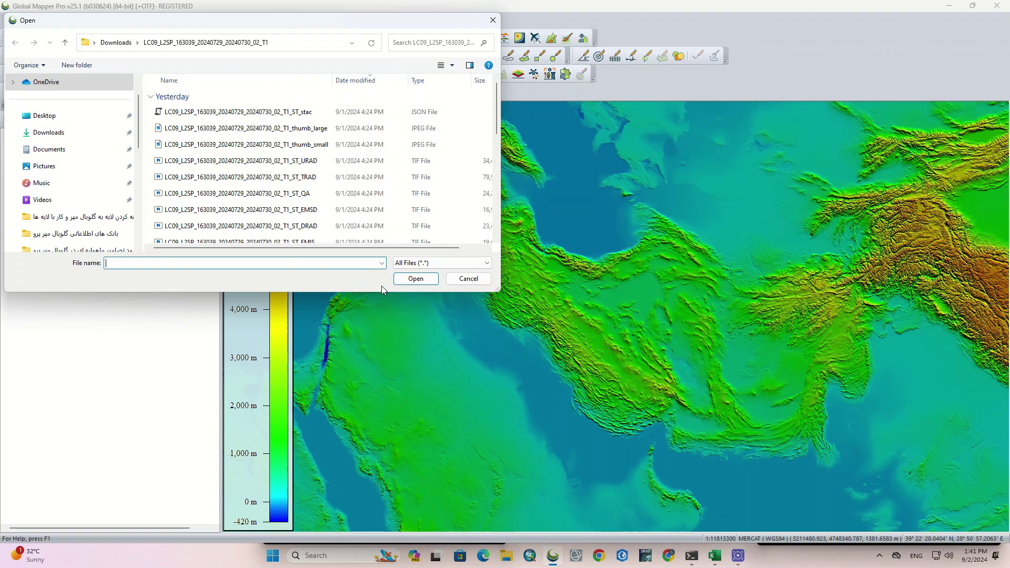
text(J:\Shahin Jafari\map shomal)
key(Return)
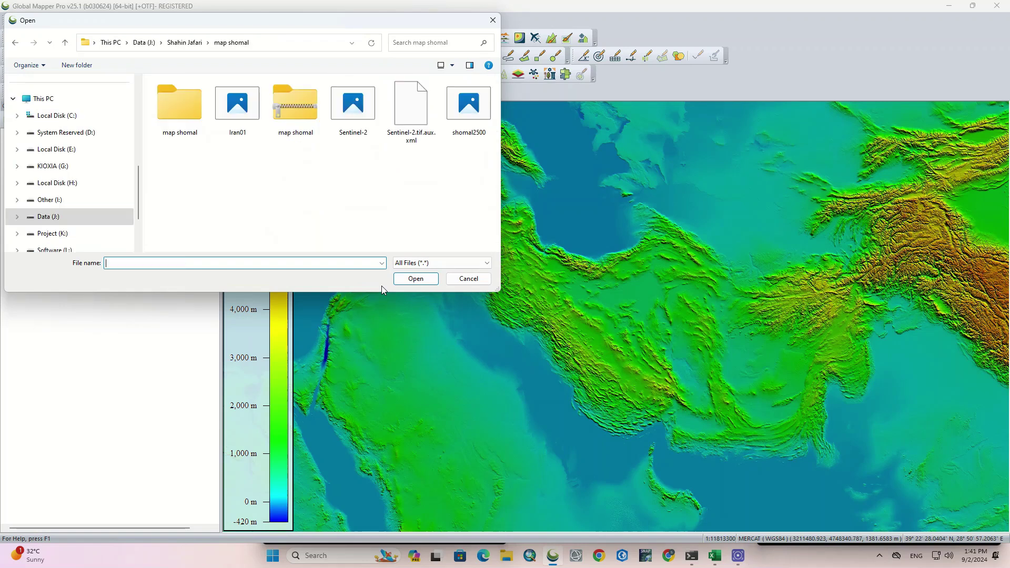
click(235, 110)
double_click(235, 110)
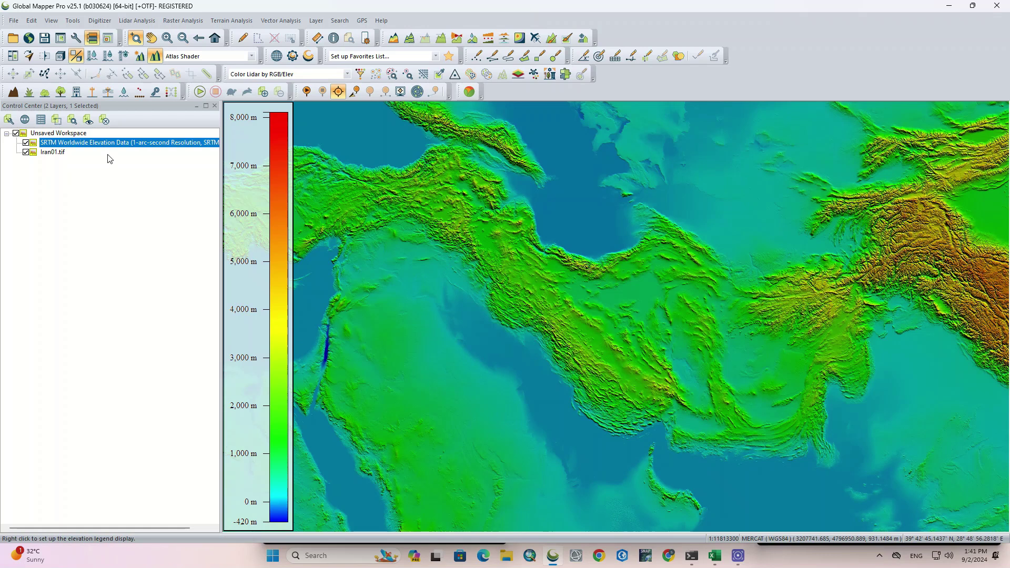
- Zoom to the Iran01.tif extent, hide the SRTM layer, and turn off hillshading
right_click(52, 153)
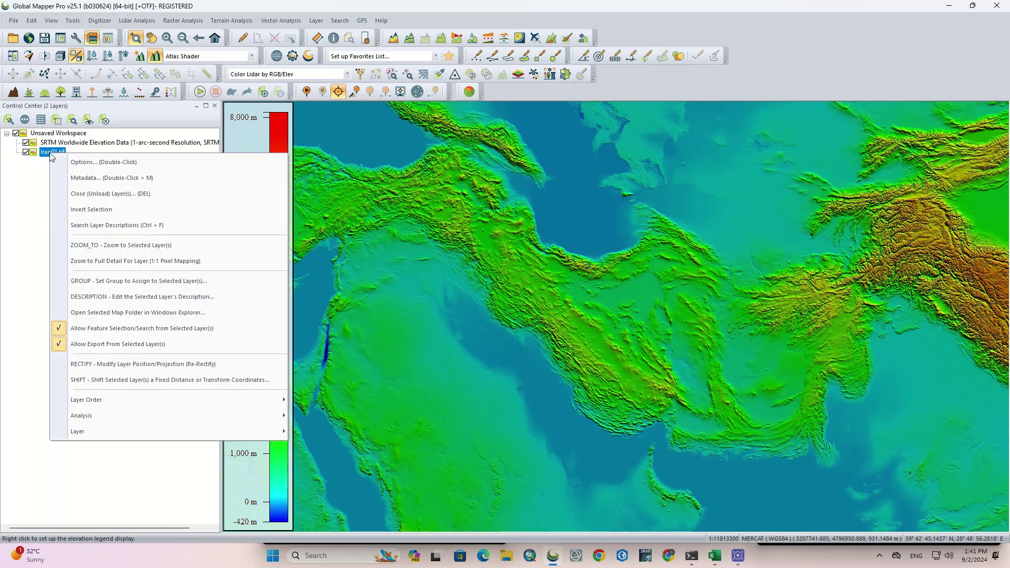
click(150, 247)
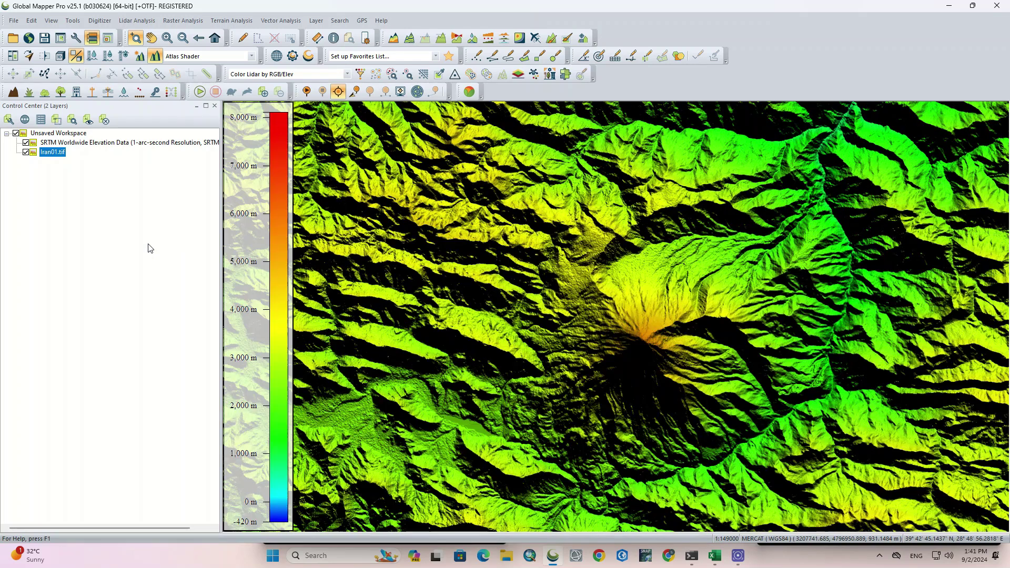
click(26, 143)
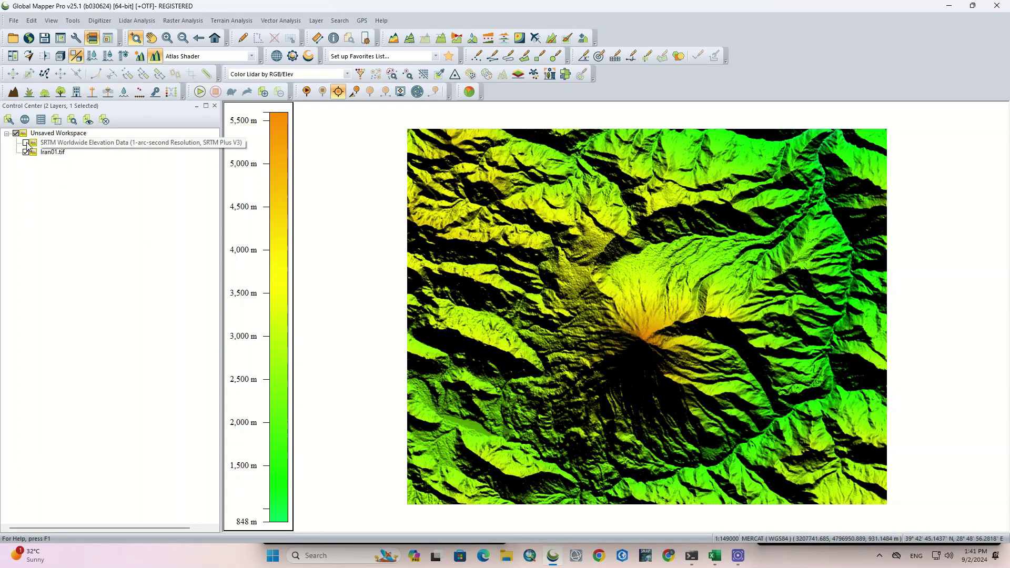
scroll(404, 271, down, 1)
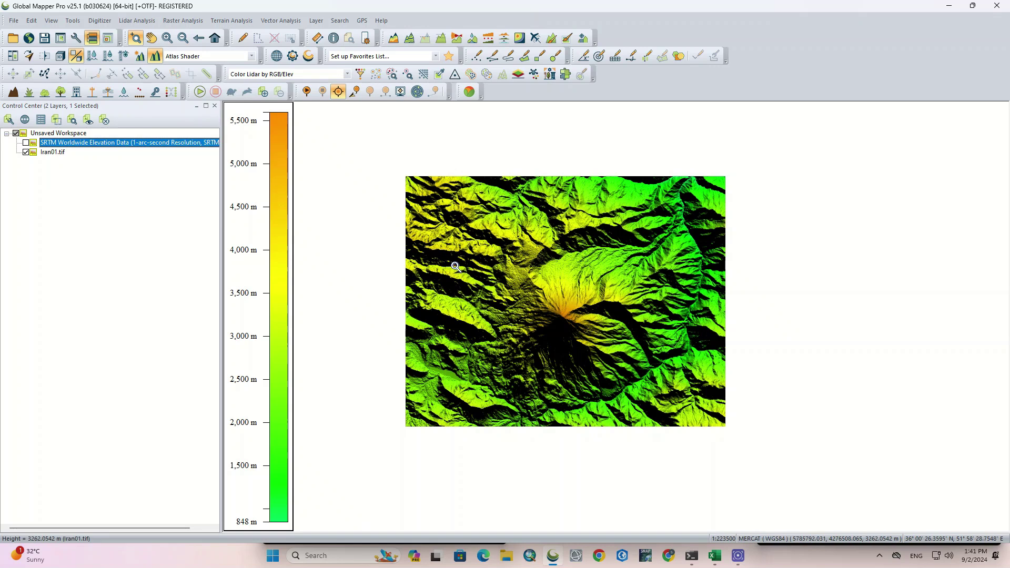
click(153, 57)
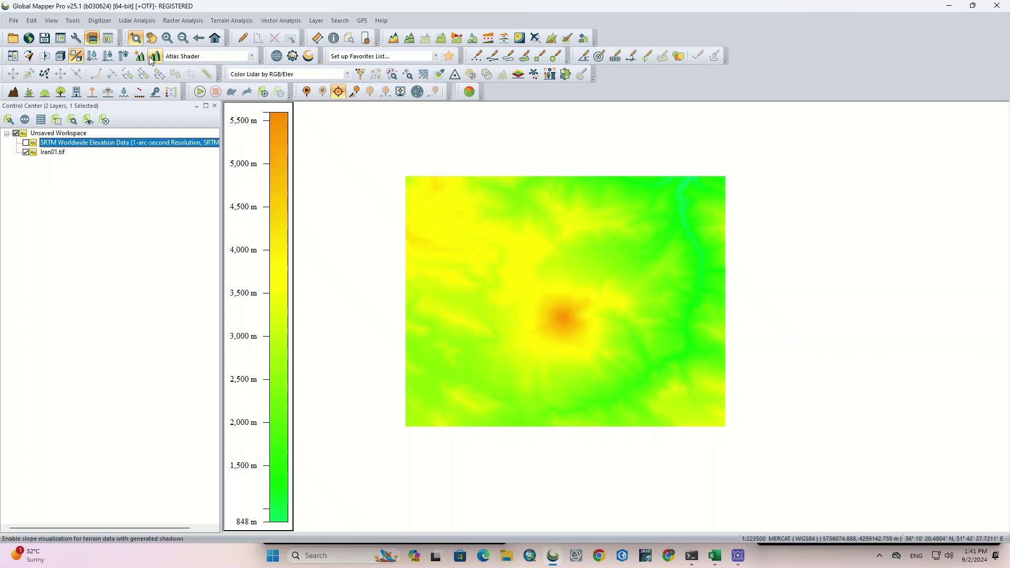